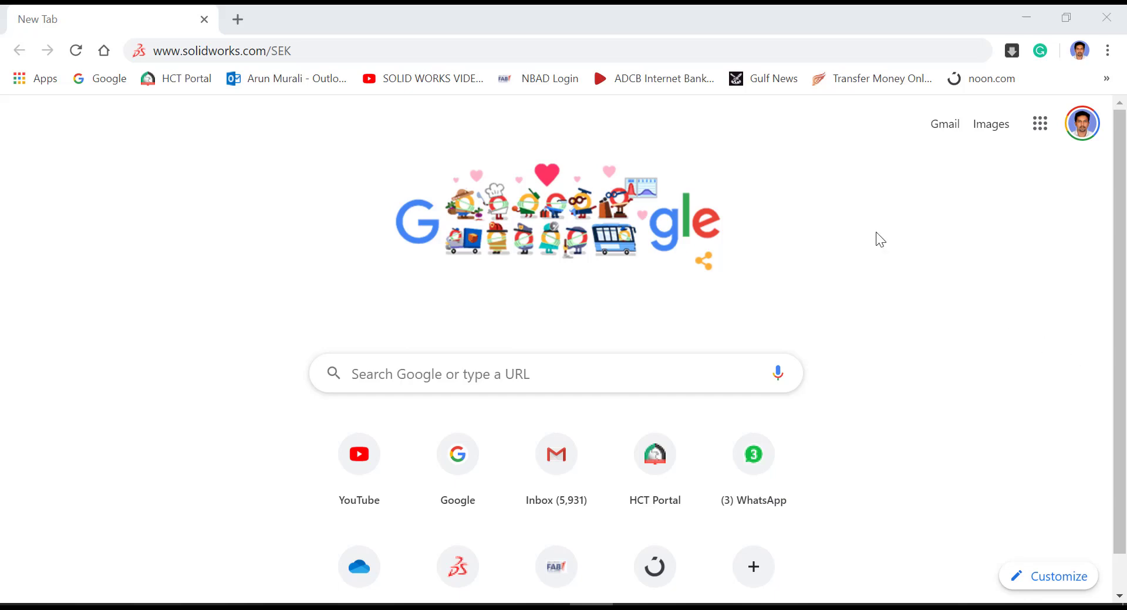
pyautogui.click(406, 51)
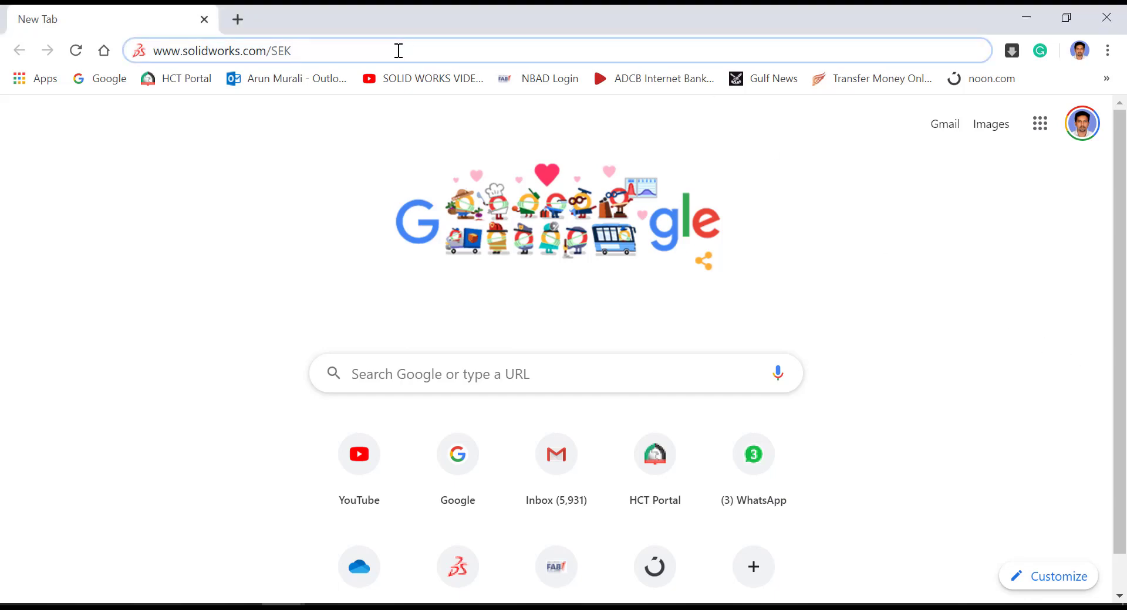
pyautogui.moveTo(398, 51); pyautogui.dragTo(91, 51)
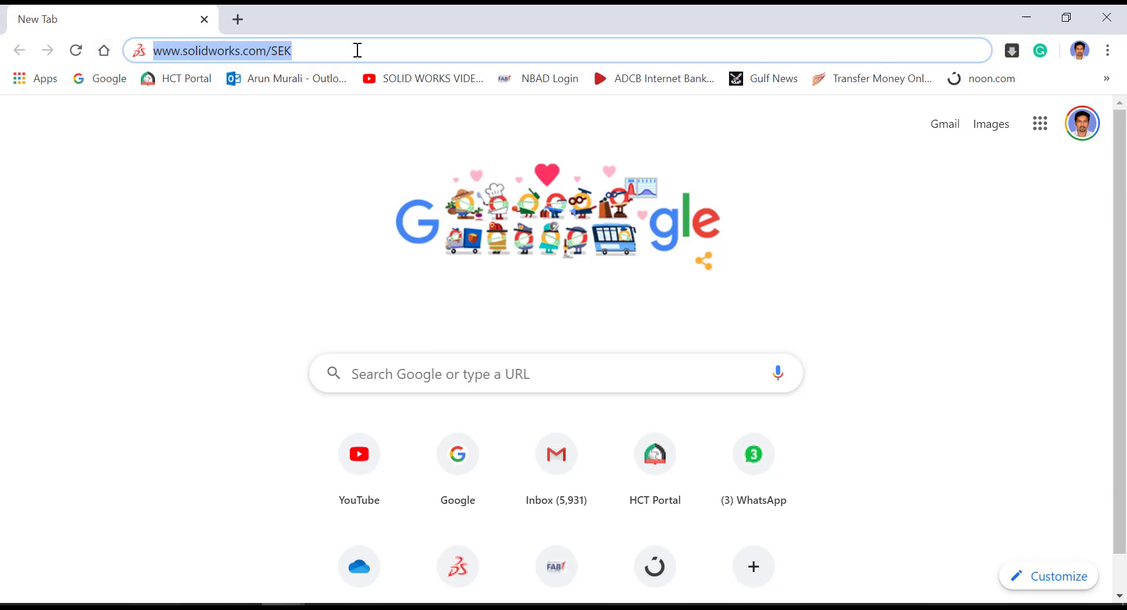
pyautogui.moveTo(357, 51); pyautogui.dragTo(50, 51)
pyautogui.press('Return')
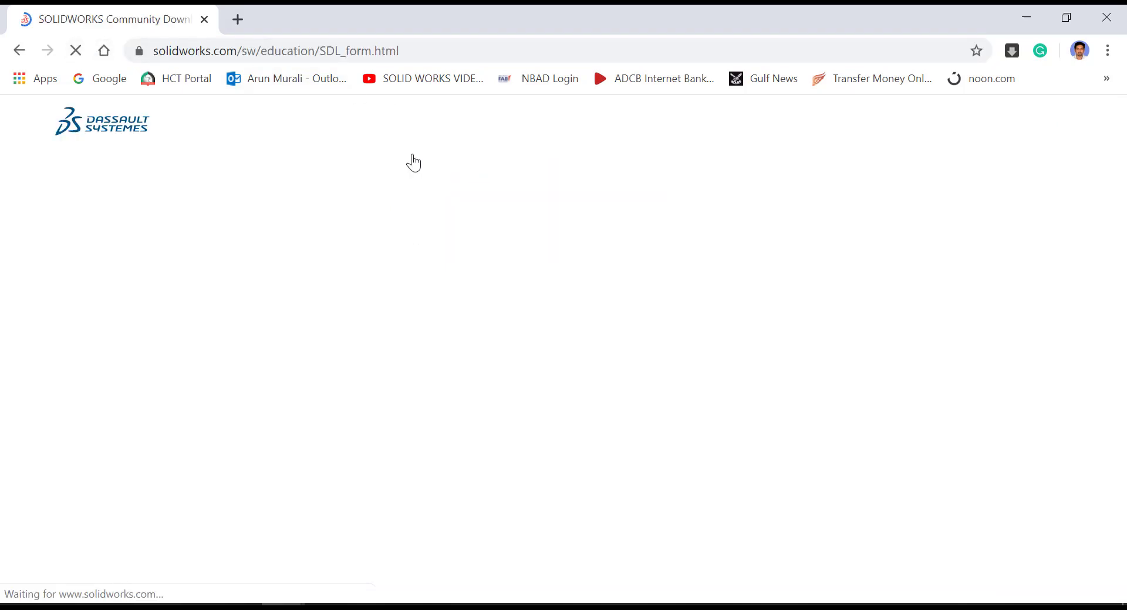
# - Request the download as a Student with an existing serial number, version 2019-2020 and the requester's email address
pyautogui.scroll(-4, 710, 321)
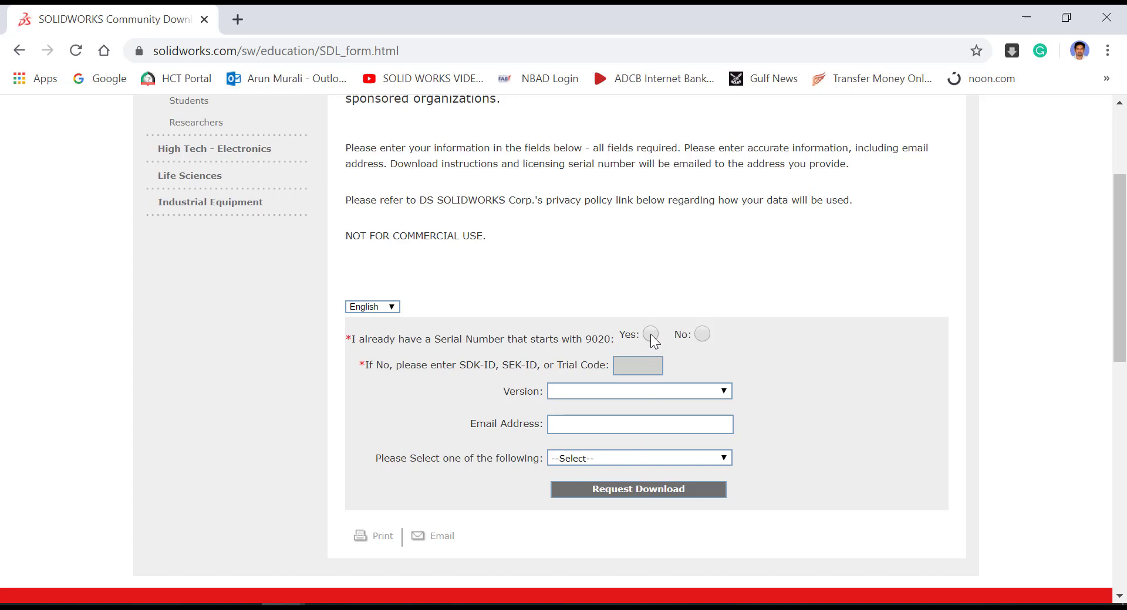
pyautogui.click(657, 391)
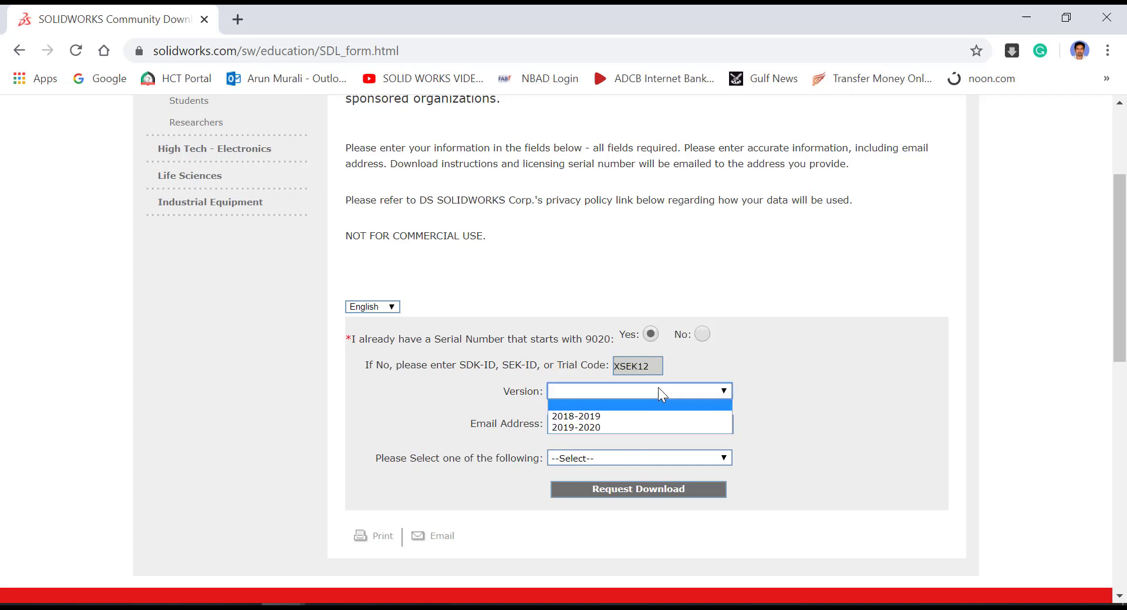
pyautogui.click(593, 428)
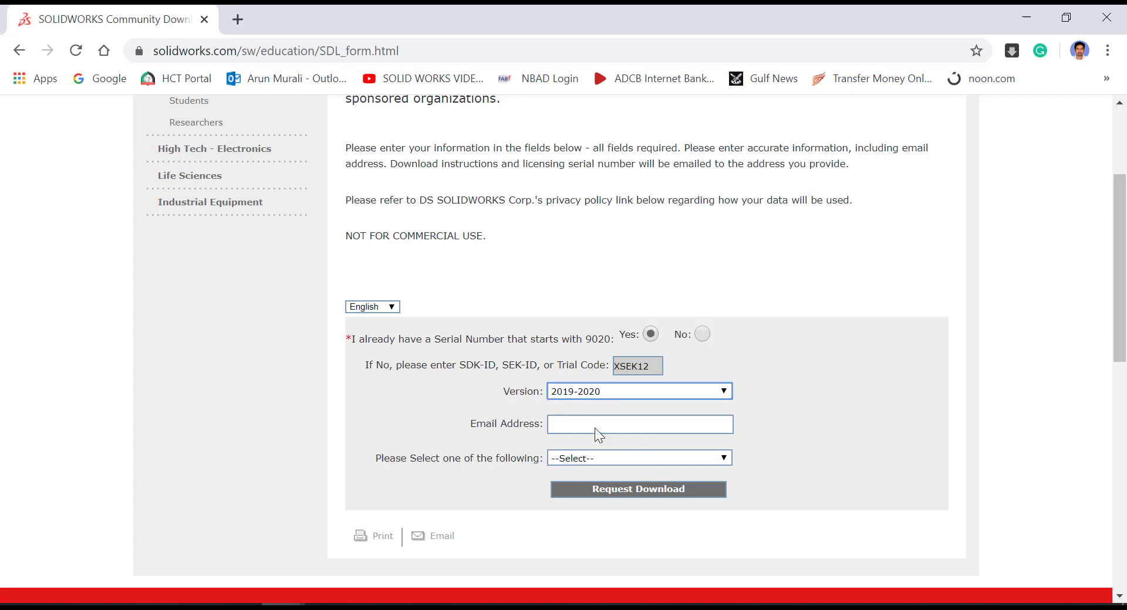
pyautogui.click(590, 426)
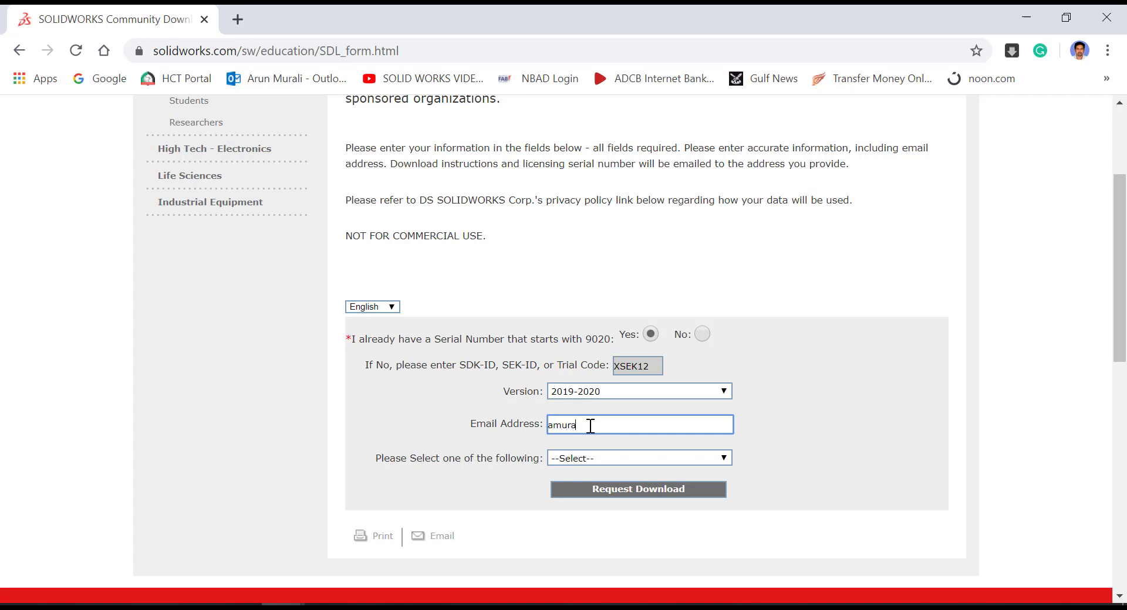
pyautogui.click(600, 458)
pyautogui.click(572, 503)
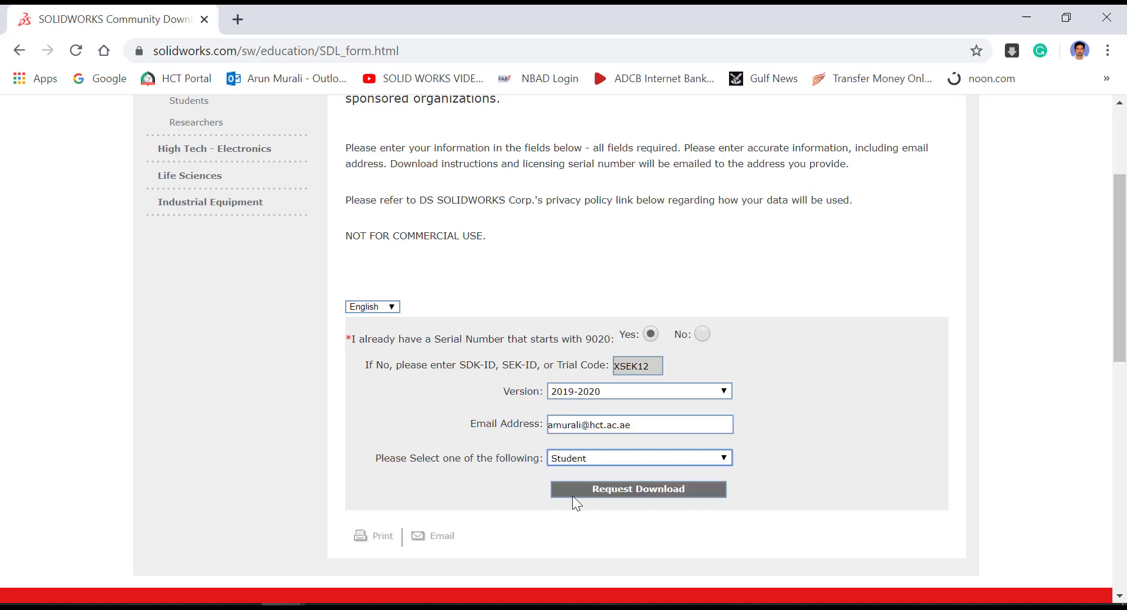
pyautogui.click(641, 496)
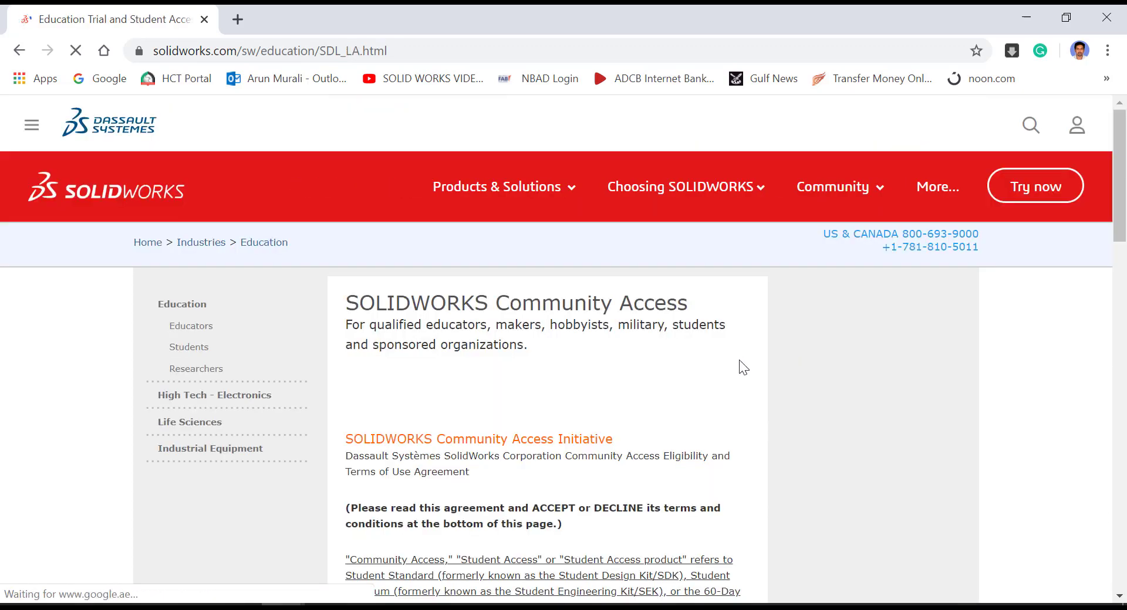
# - Accept the Community Access agreement and download the SEK Student Engineering Kit installer for Win7/Win10 64-bit
pyautogui.scroll(-9, 739, 362)
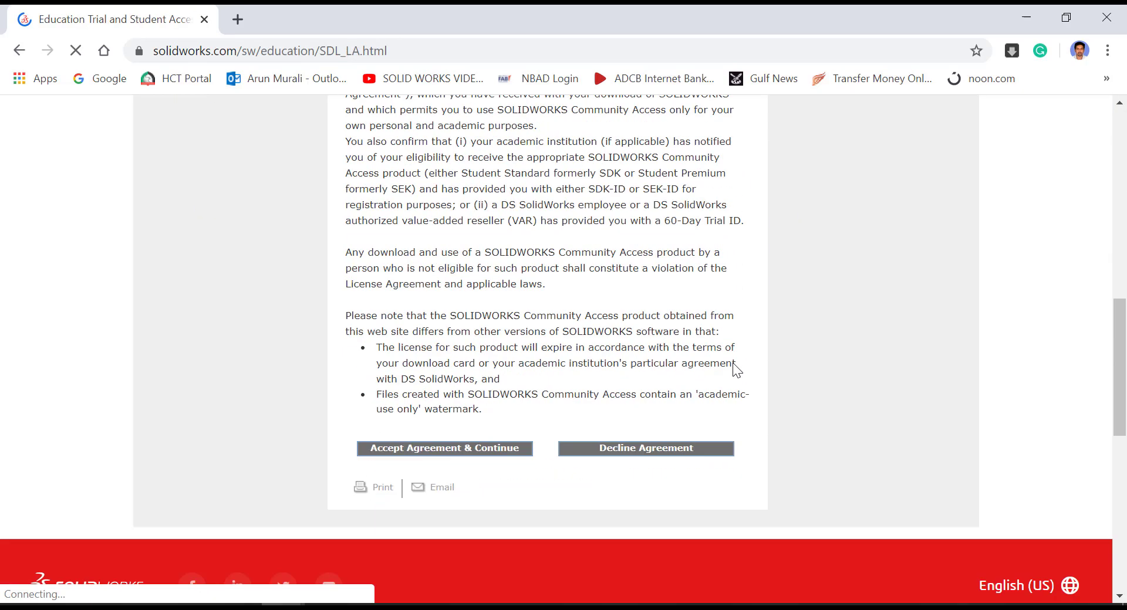
pyautogui.click(434, 450)
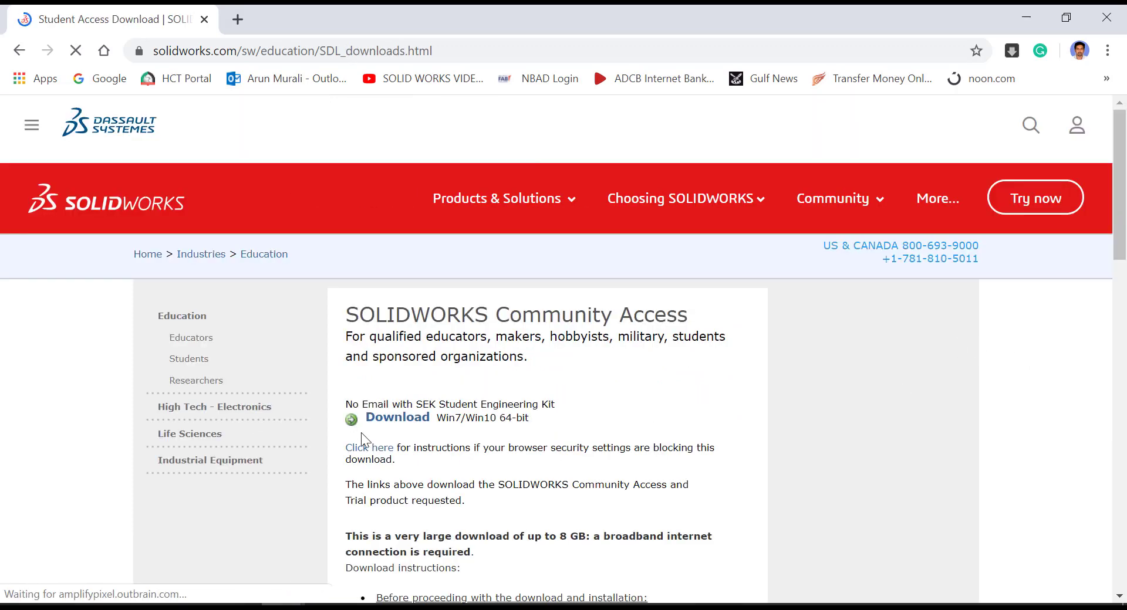
pyautogui.click(397, 421)
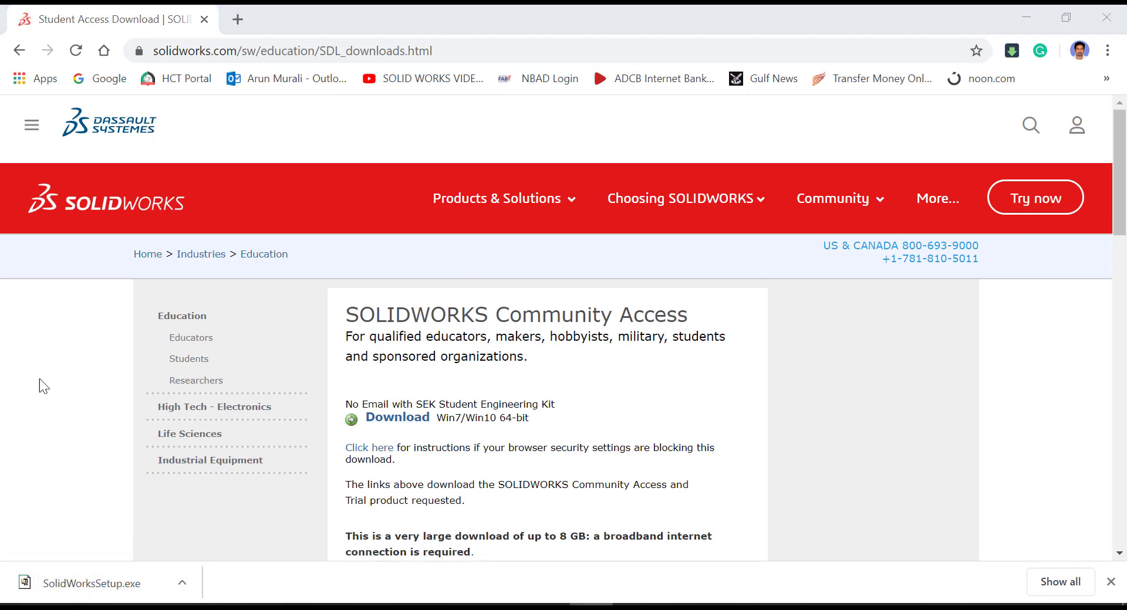
# - Run the downloaded SolidWorksSetup.exe, unzip its files to the Downloads folder and close the installer it launches
pyautogui.click(180, 585)
pyautogui.click(216, 471)
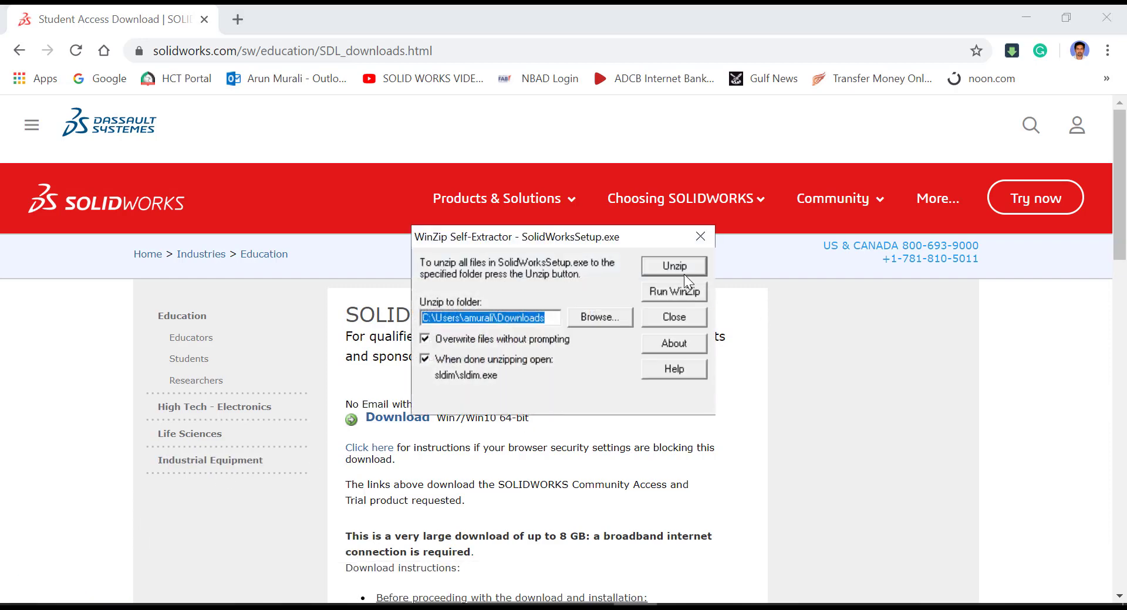
pyautogui.click(680, 265)
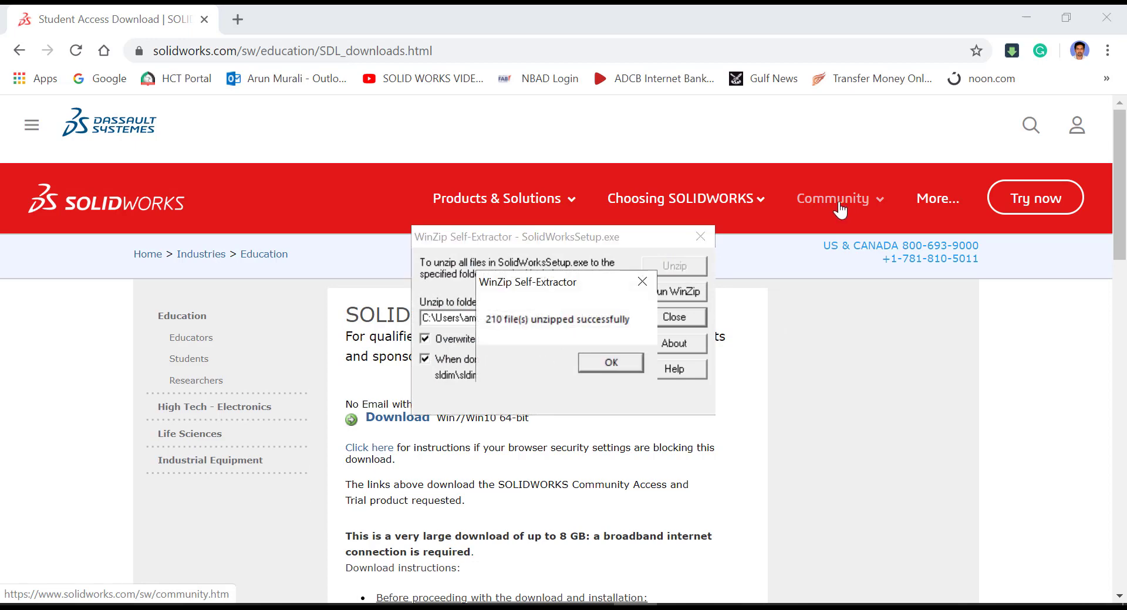
pyautogui.click(612, 360)
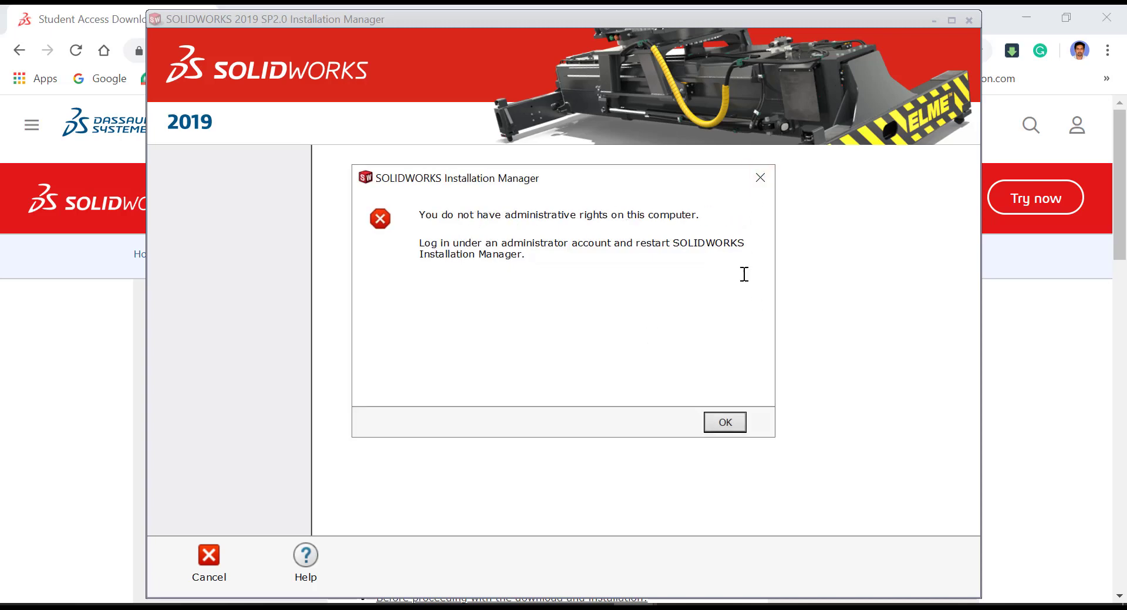
pyautogui.click(759, 178)
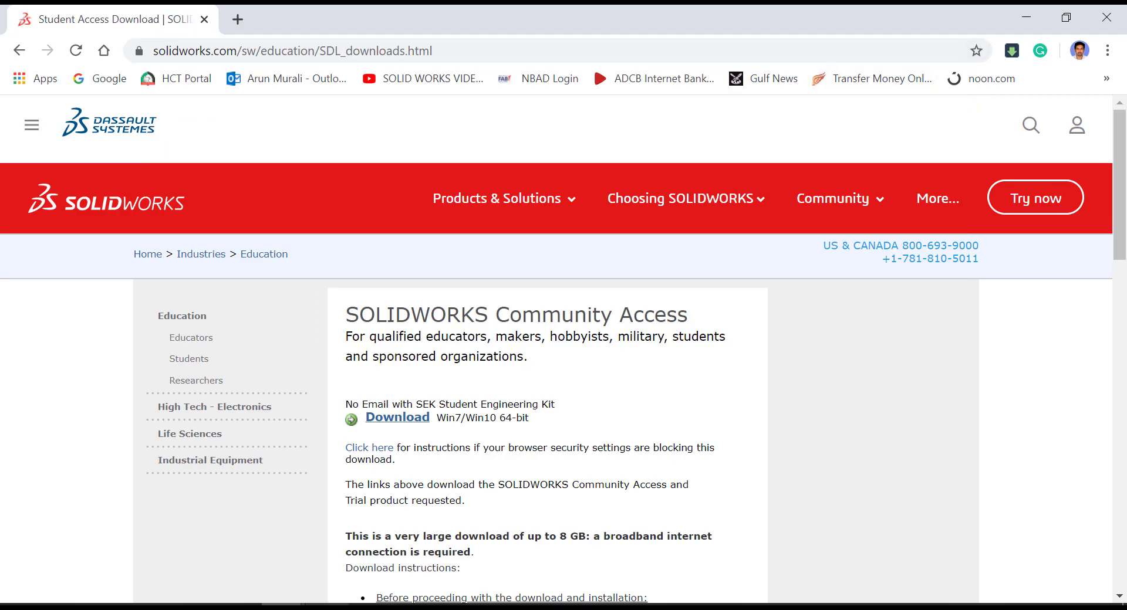
# - Switch to the Downloads folder in File Explorer, run setup as administrator and proceed with an individual installation on this computer
pyautogui.hotkey('alt', 'Tab')
pyautogui.click(259, 196)
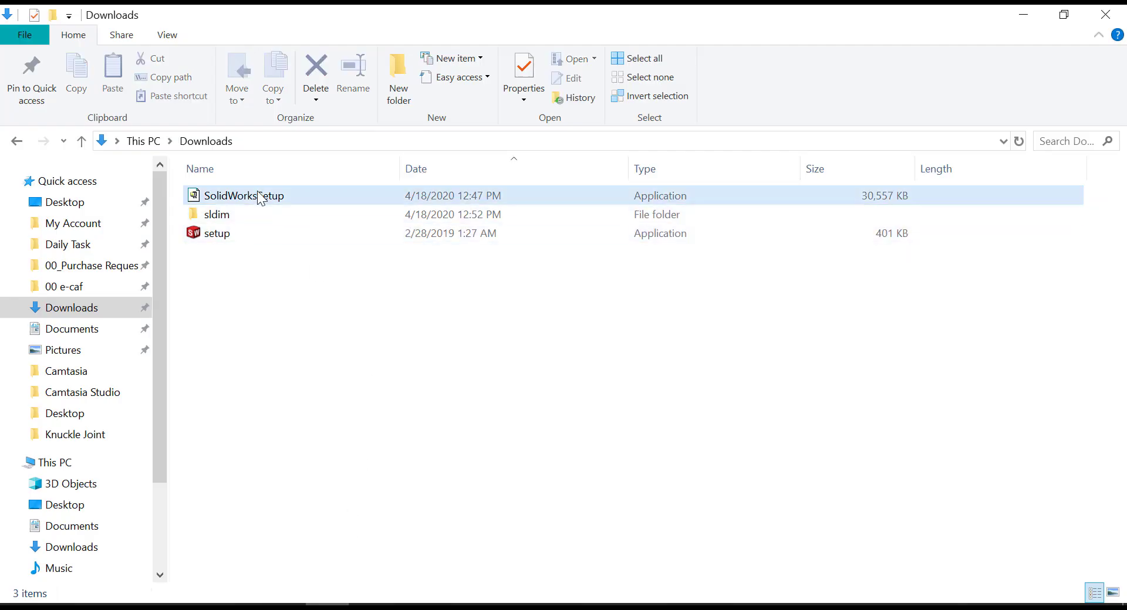
pyautogui.rightClick(232, 234)
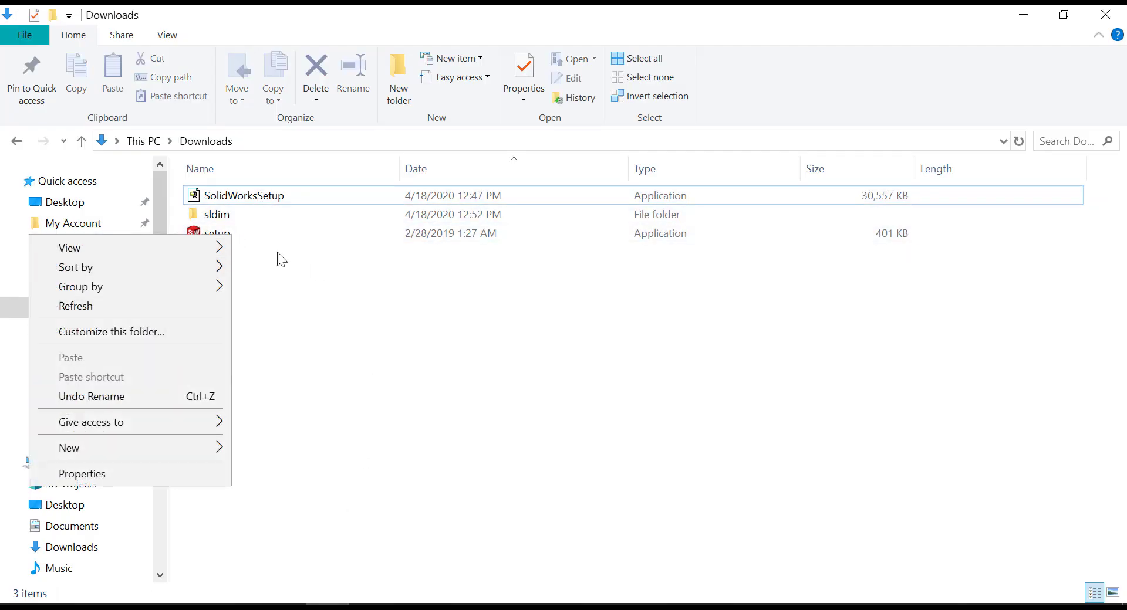
pyautogui.click(241, 244)
pyautogui.click(229, 236)
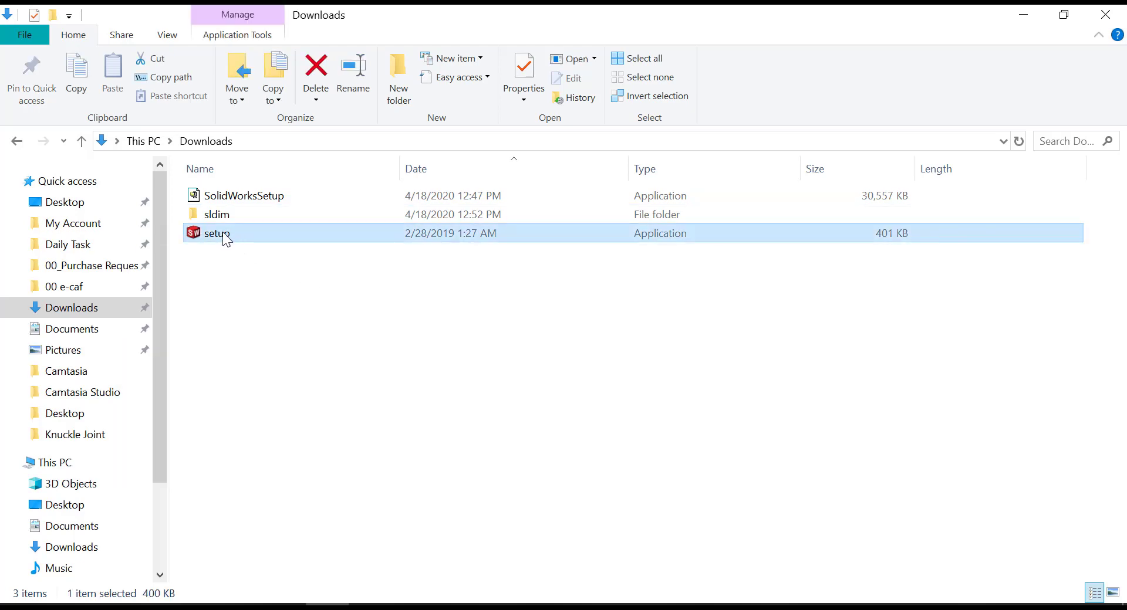
pyautogui.rightClick(225, 238)
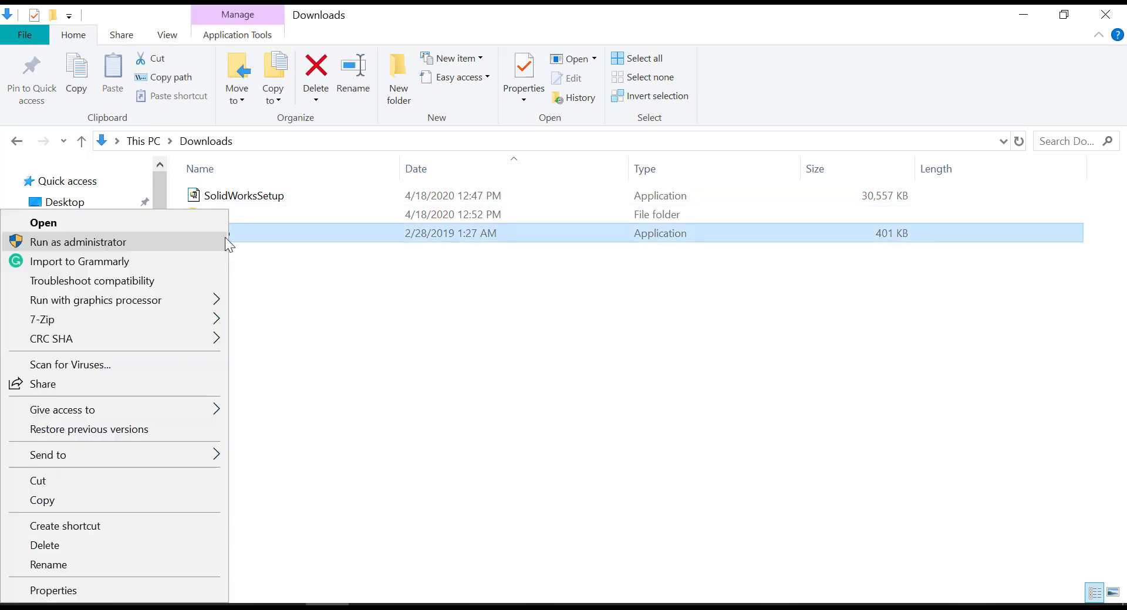
pyautogui.click(136, 243)
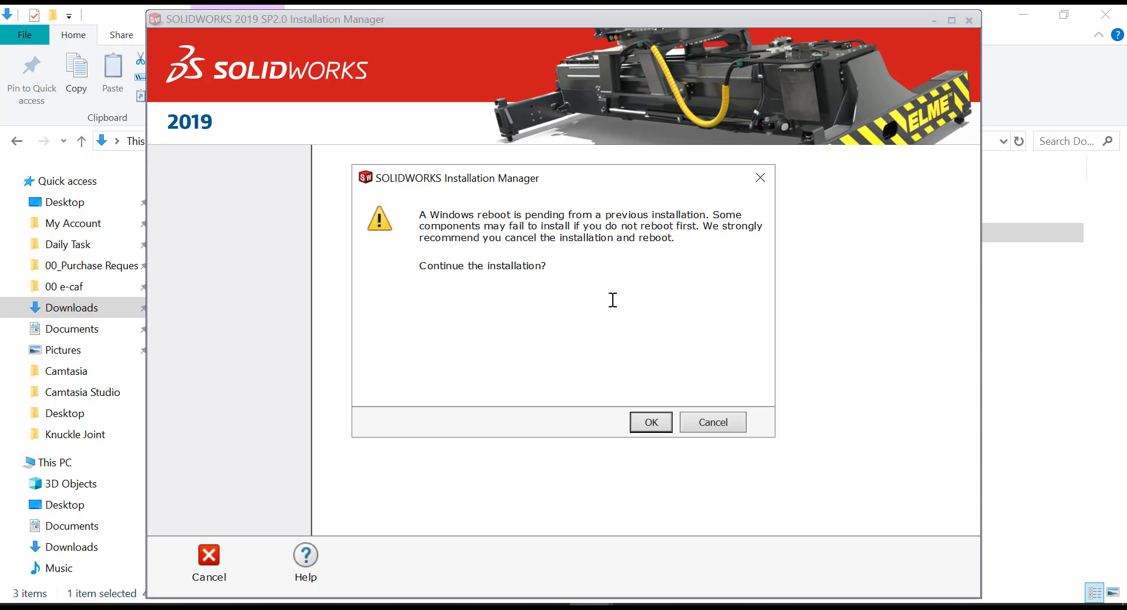
pyautogui.click(651, 424)
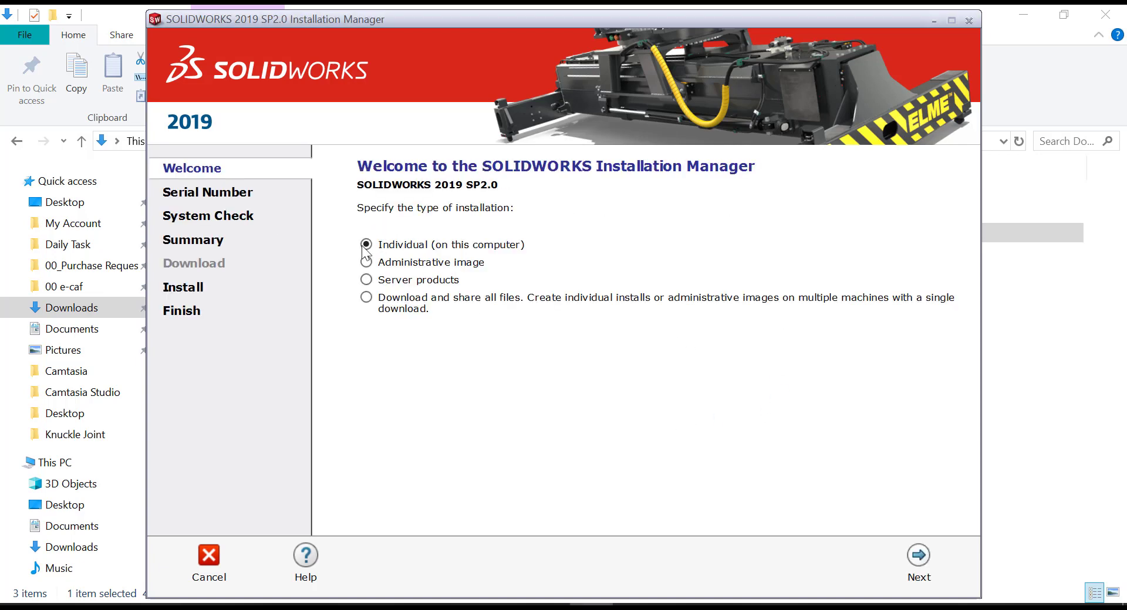
pyautogui.click(918, 563)
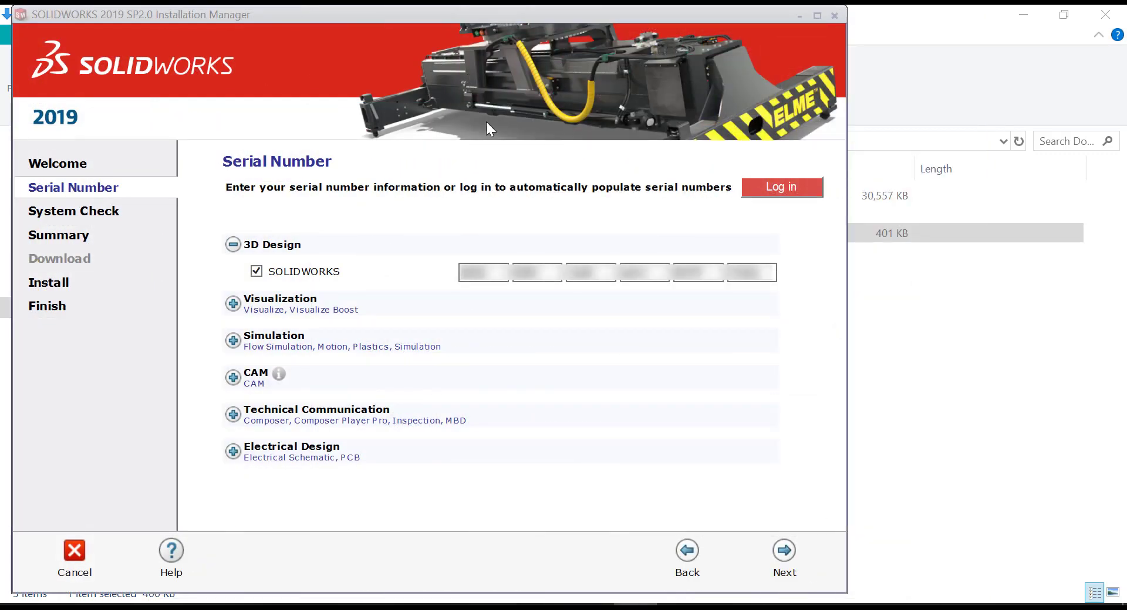
# - Clear the SOLIDWORKS serial number fields, paste in the licence serial number and proceed to the installation summary
pyautogui.click(755, 273)
pyautogui.click(494, 267)
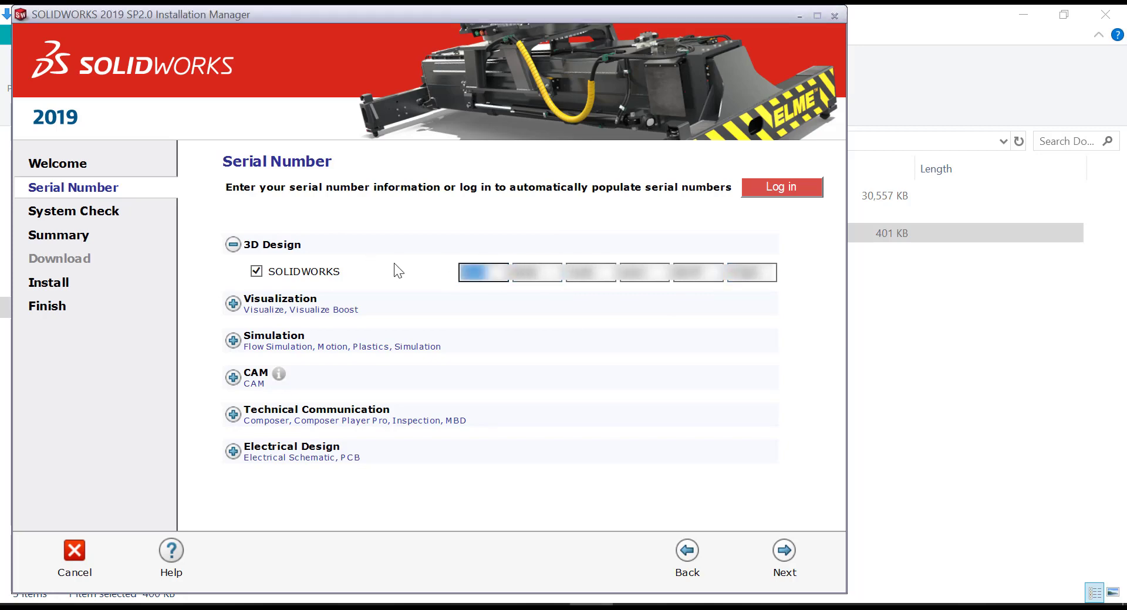
pyautogui.click(557, 262)
pyautogui.click(590, 271)
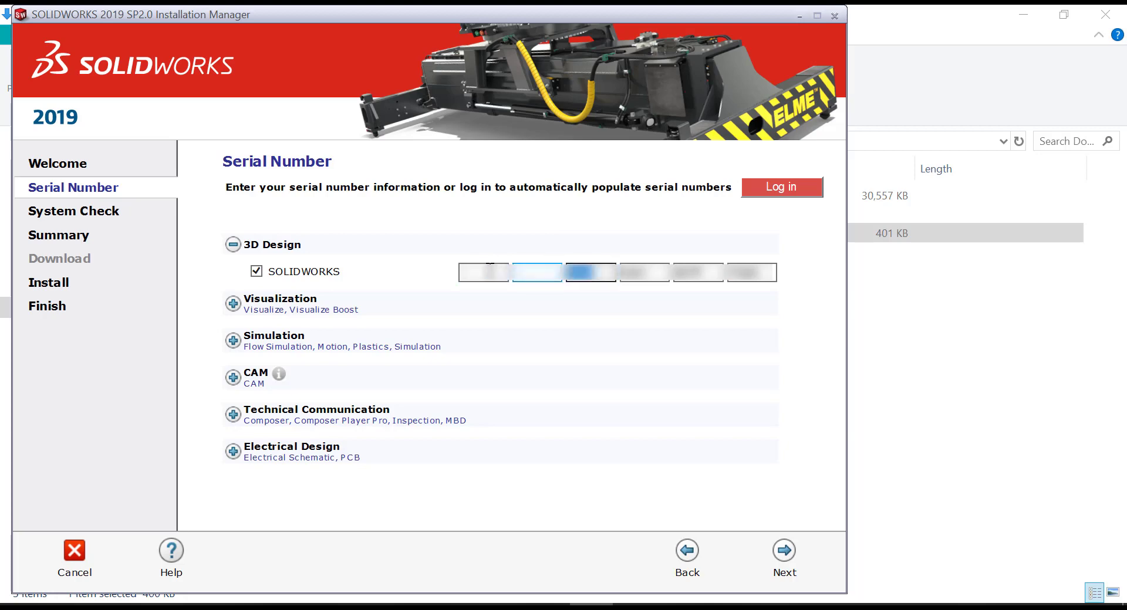
pyautogui.click(644, 271)
pyautogui.click(690, 280)
pyautogui.press('Tab')
pyautogui.press('Tab')
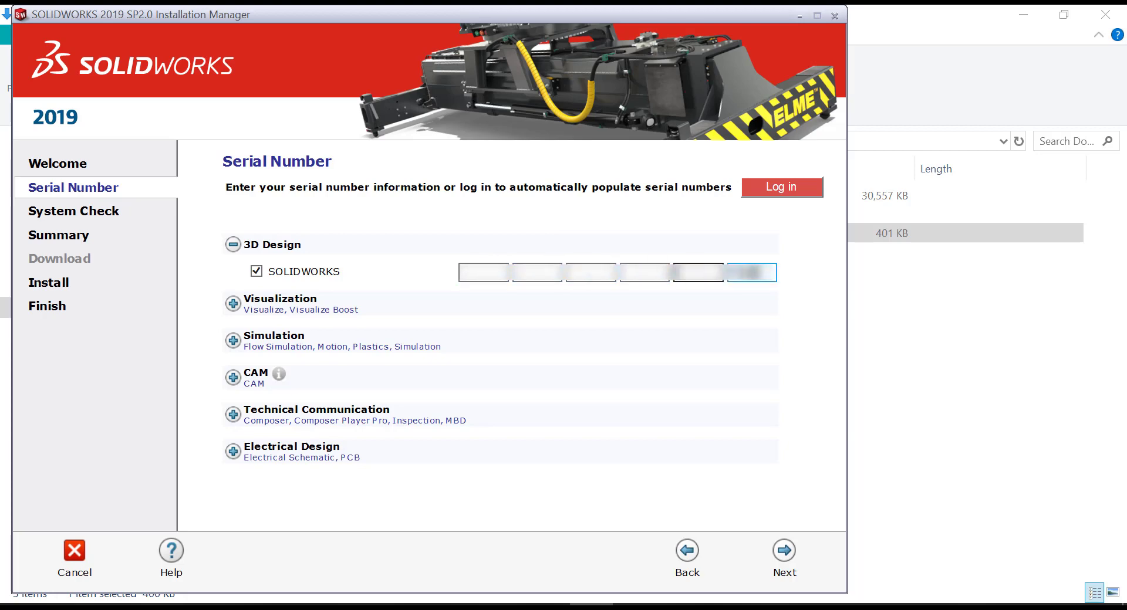
pyautogui.click(496, 271)
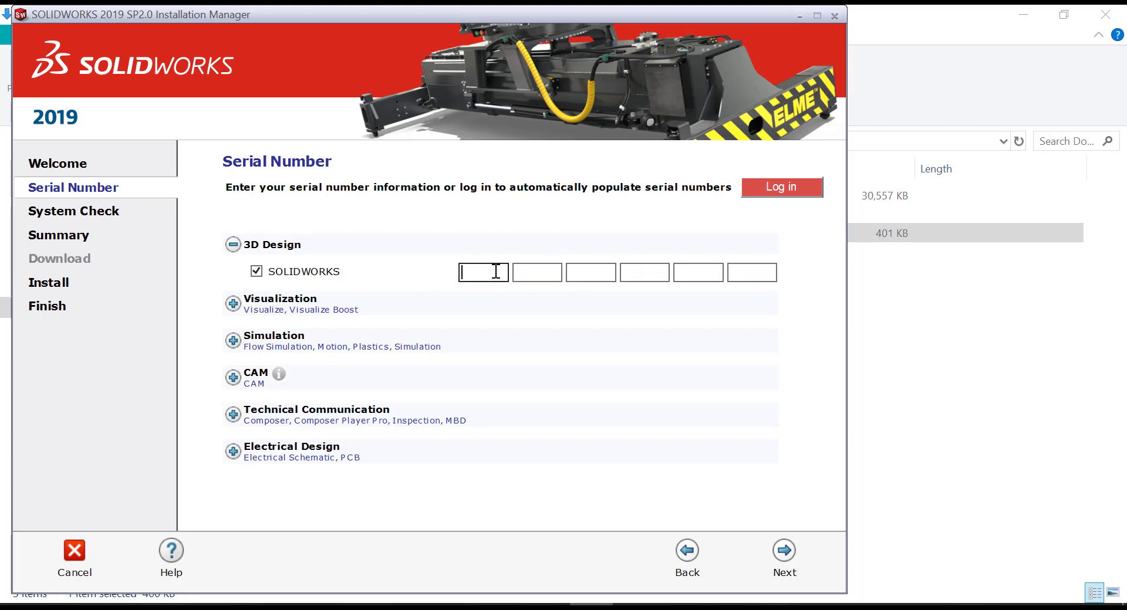
pyautogui.hotkey('ctrl', 'v')
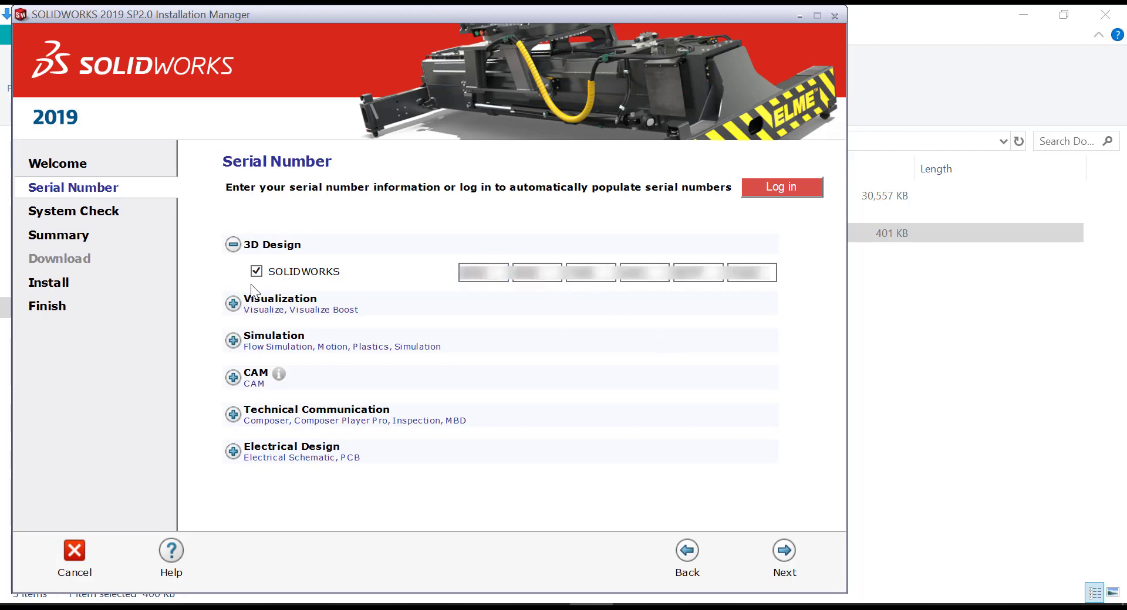
pyautogui.click(780, 552)
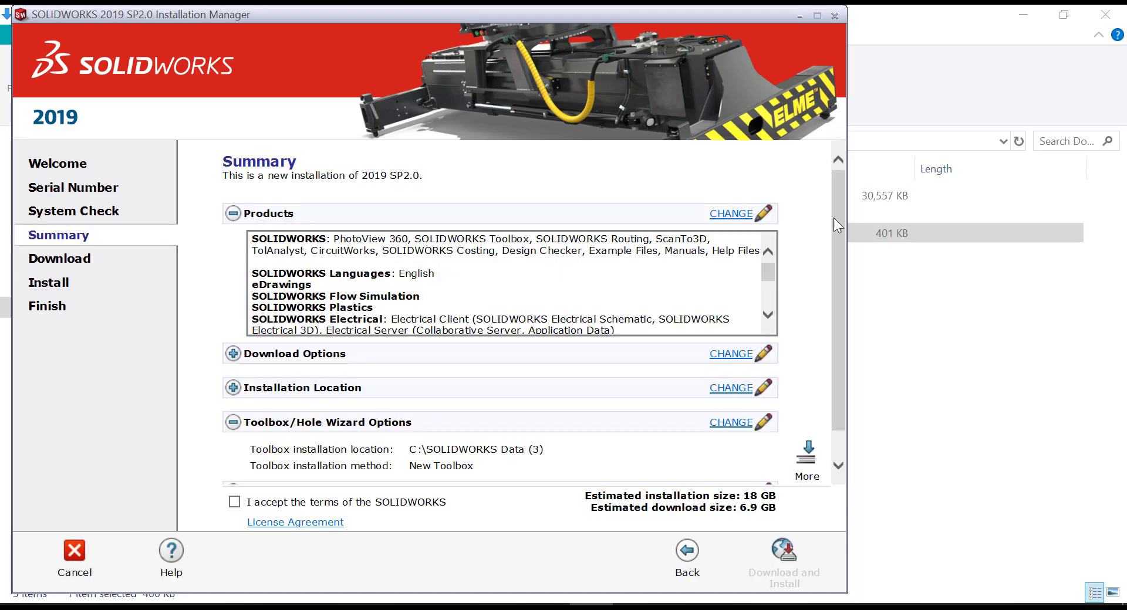
# - Exclude SOLIDWORKS Plastics and SOLIDWORKS Electrical from the products to install, review the remaining selection and return to the installation summary
pyautogui.moveTo(833, 217); pyautogui.dragTo(842, 244)
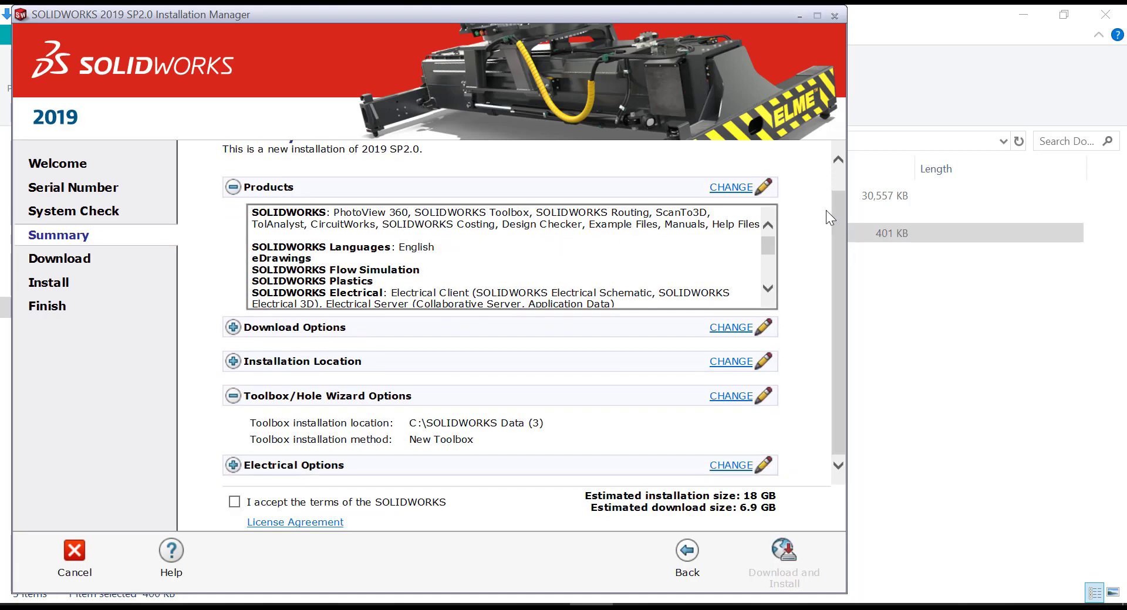
pyautogui.click(737, 187)
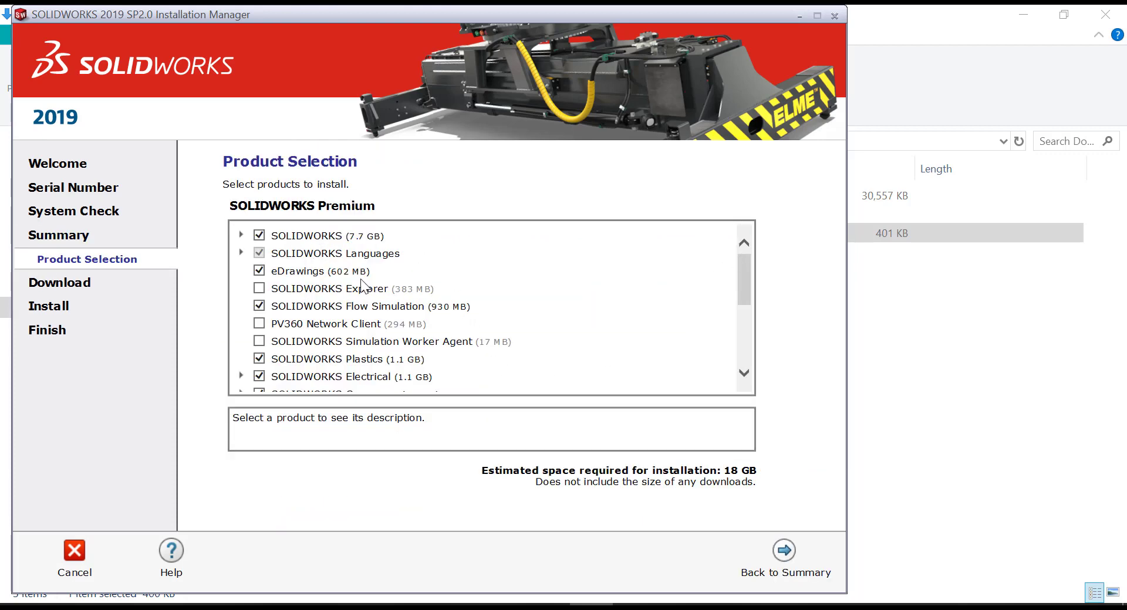
pyautogui.scroll(-1, 361, 288)
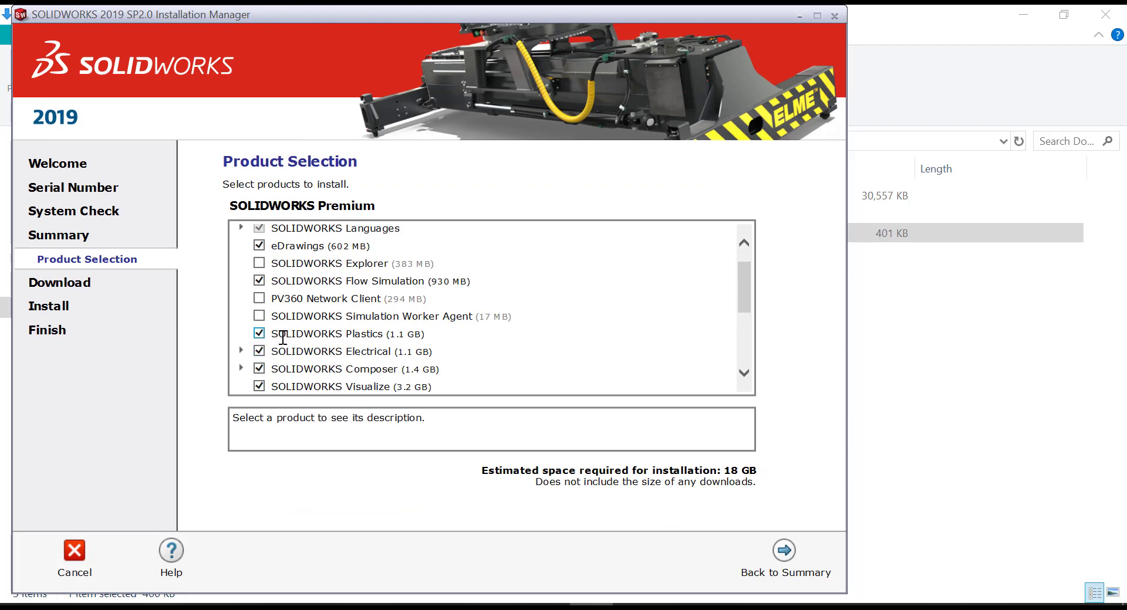
pyautogui.click(260, 334)
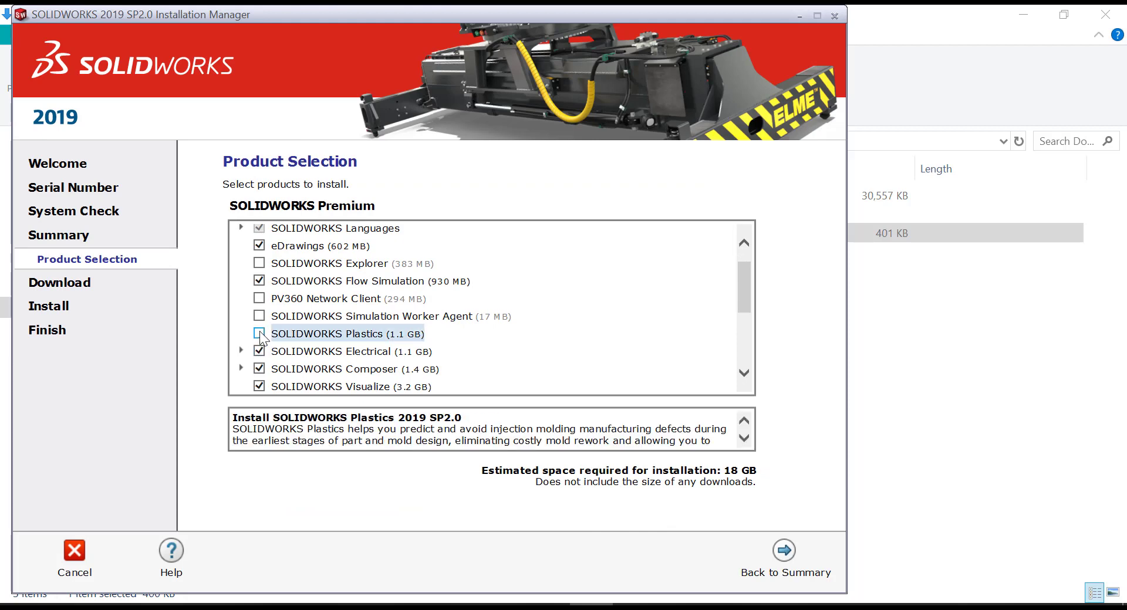
pyautogui.click(260, 334)
pyautogui.click(259, 351)
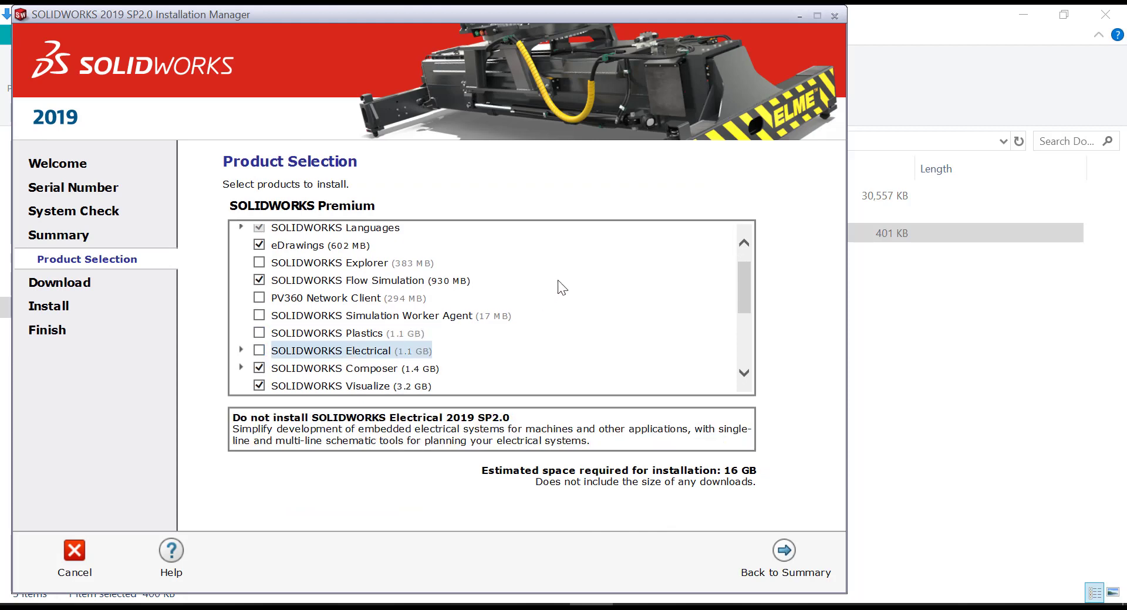
pyautogui.scroll(-1, 558, 280)
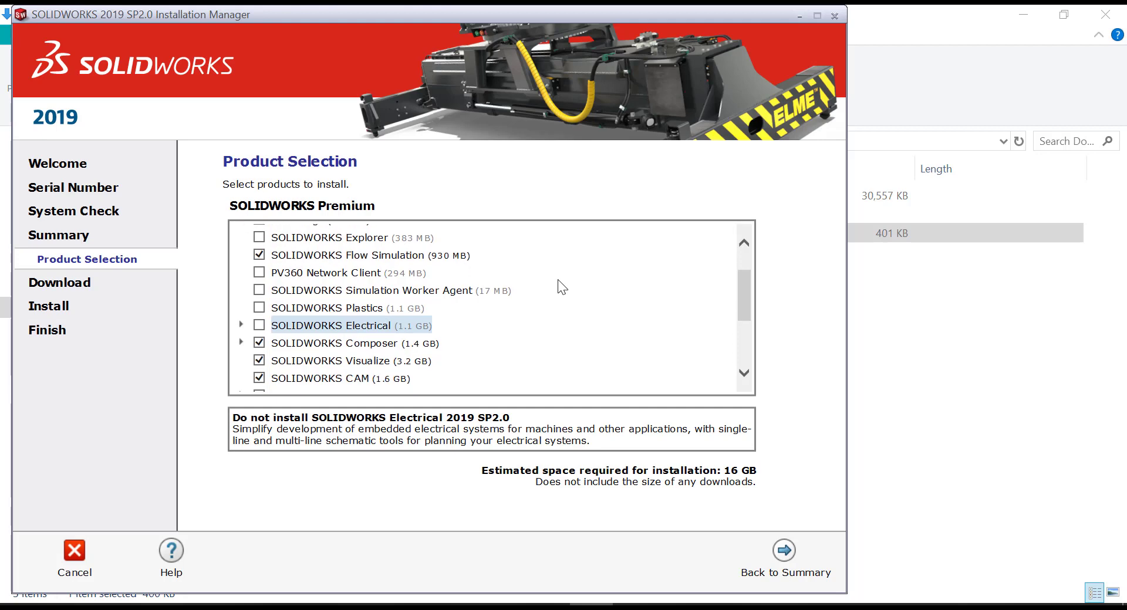
pyautogui.scroll(-1, 557, 279)
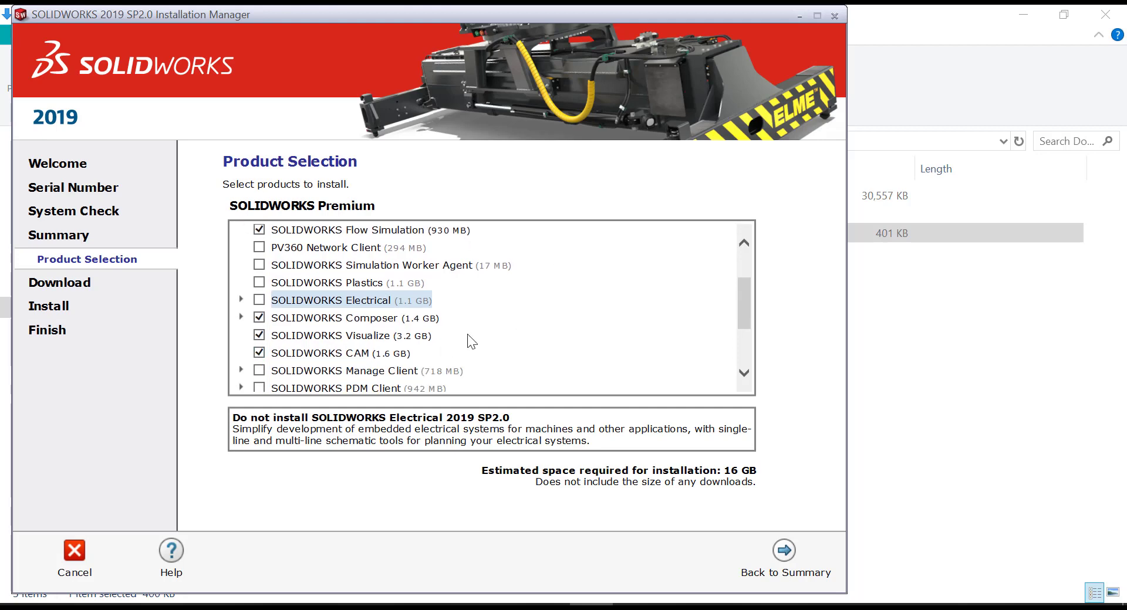
pyautogui.scroll(-1, 534, 318)
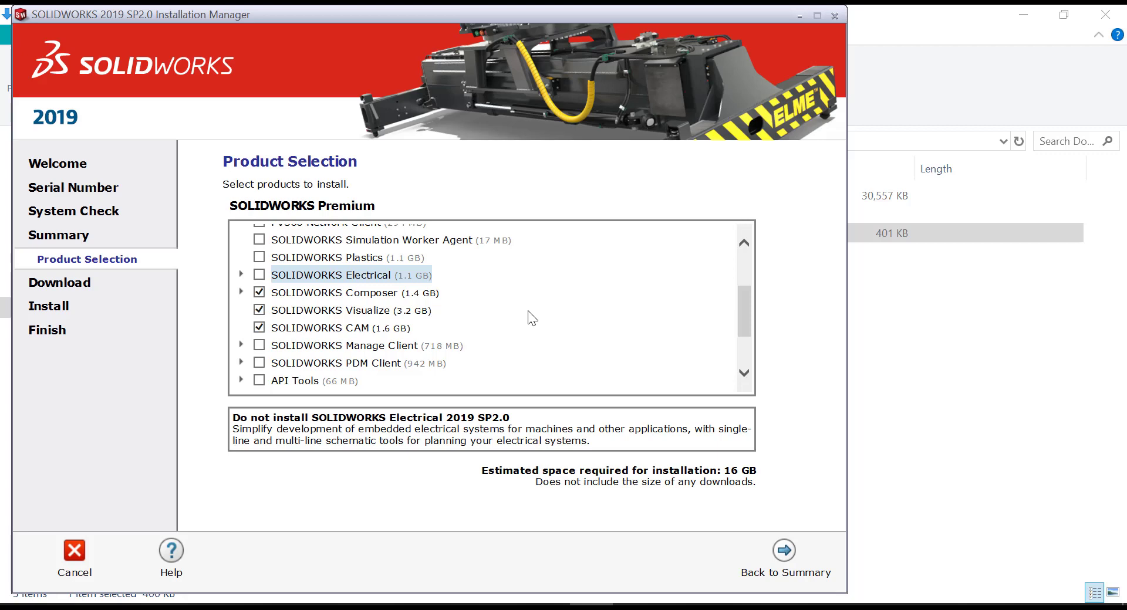
pyautogui.scroll(-3, 532, 319)
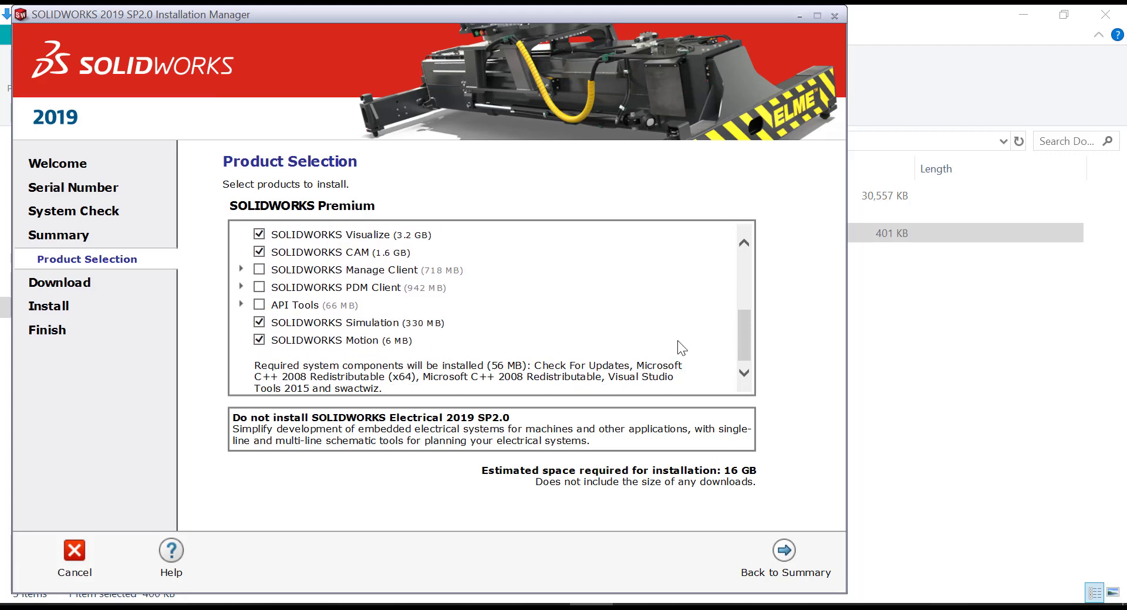
pyautogui.moveTo(741, 337); pyautogui.dragTo(748, 251)
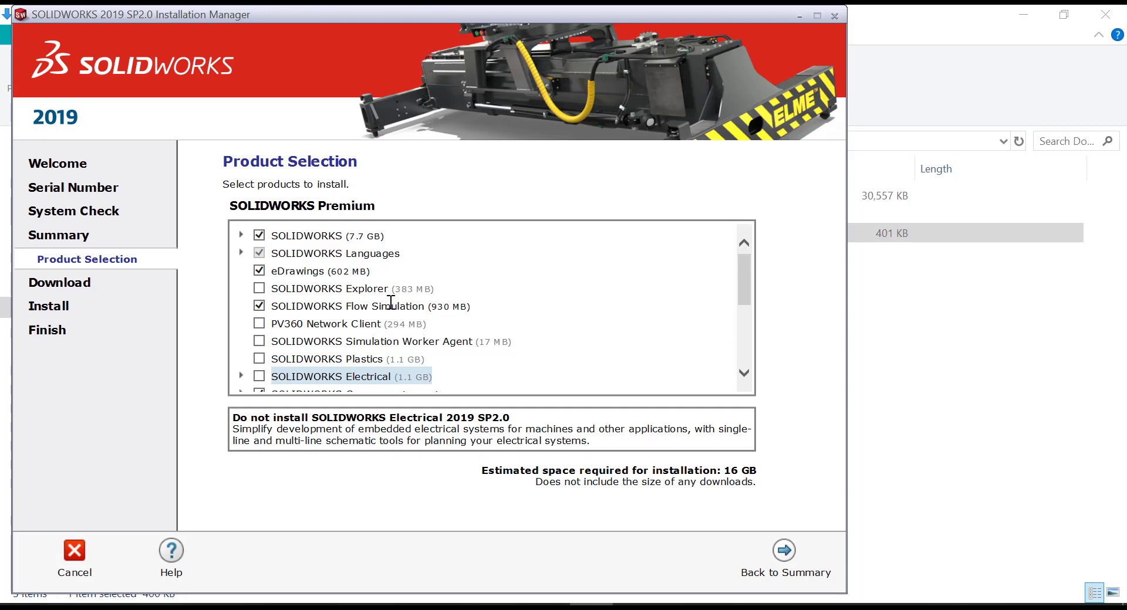
pyautogui.click(805, 563)
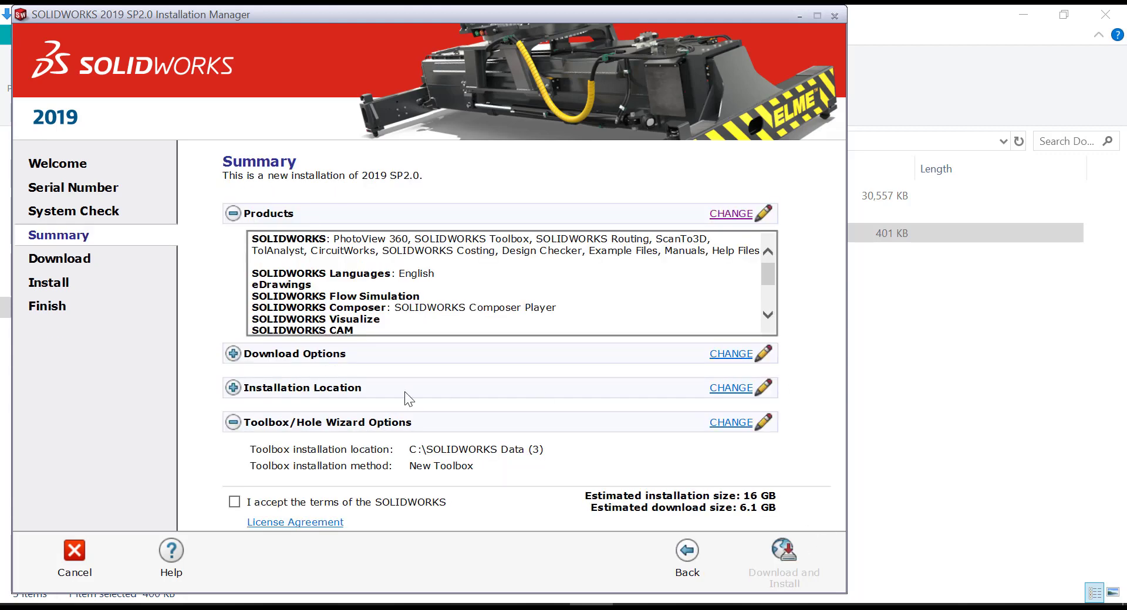
# - Accept the SOLIDWORKS licence terms, download and install the selected products, and finish the Installation Manager with the default closing options
pyautogui.click(237, 502)
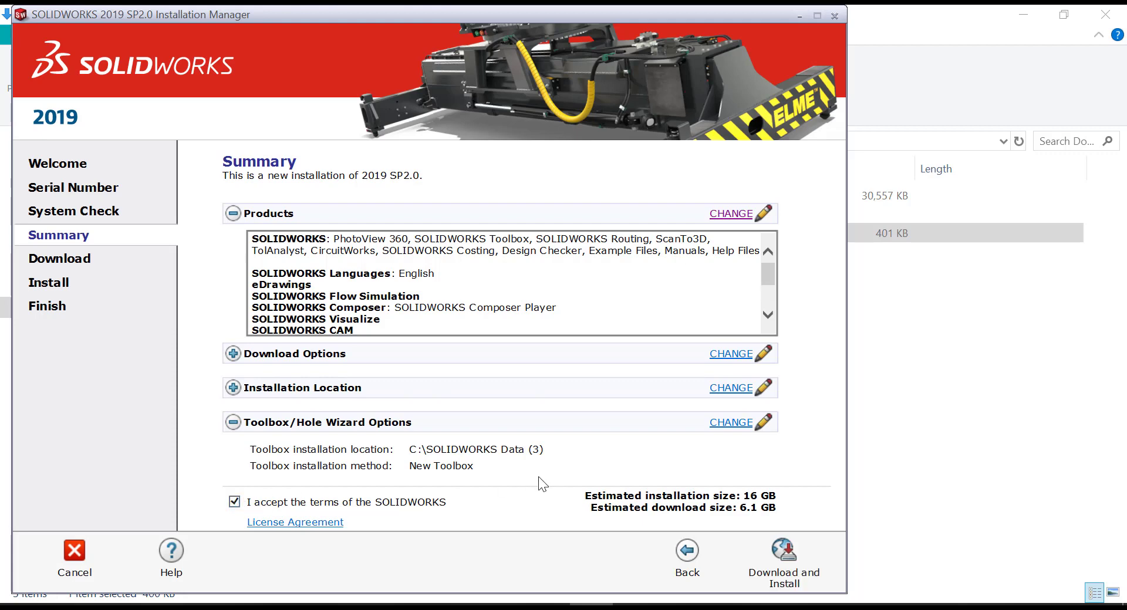
pyautogui.click(783, 552)
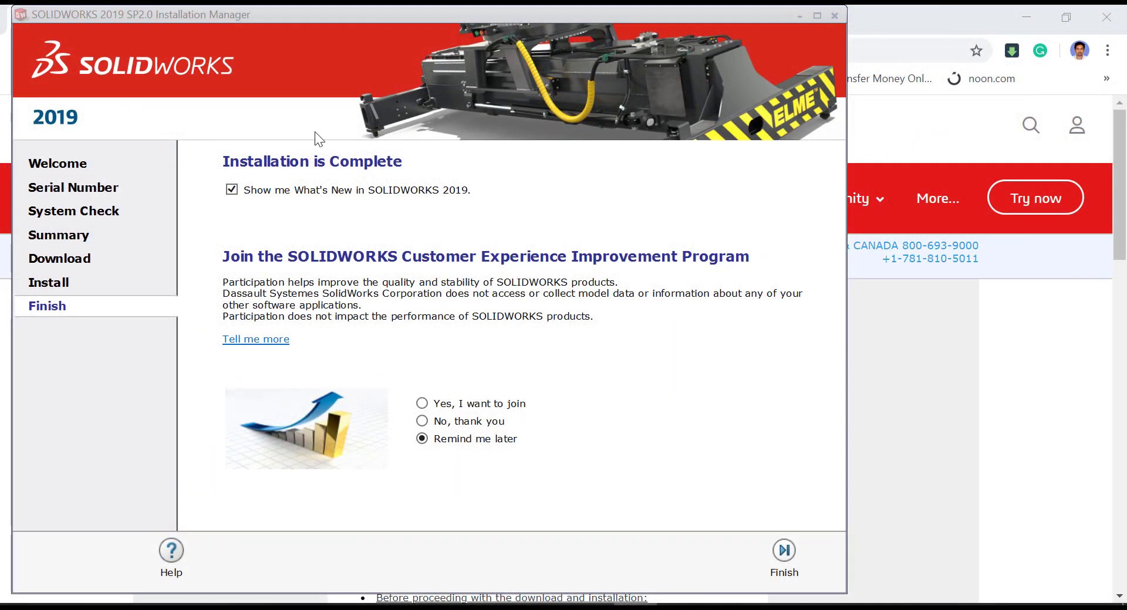
pyautogui.click(785, 550)
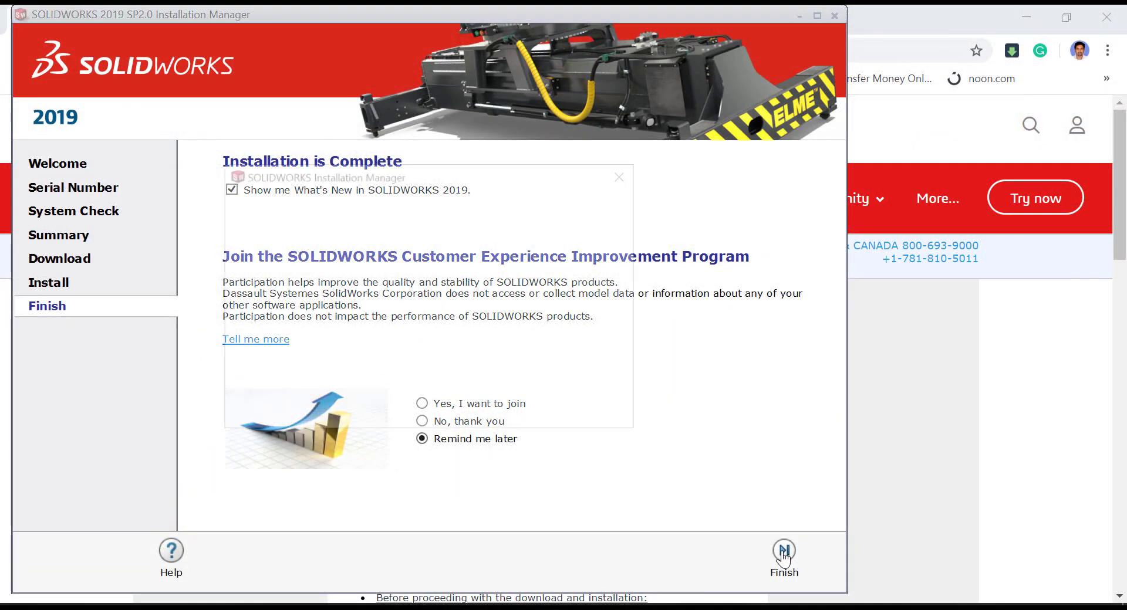
pyautogui.click(587, 418)
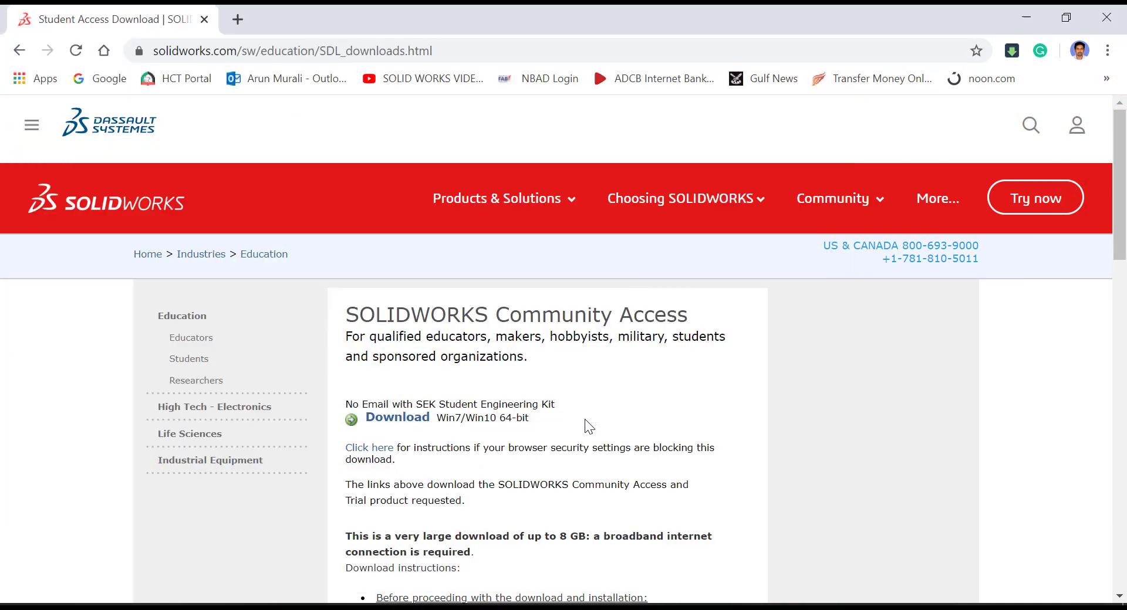
# - Switch to the desktop, launch SOLIDWORKS 2019 and agree to use the new menu customization
pyautogui.press('super+d')
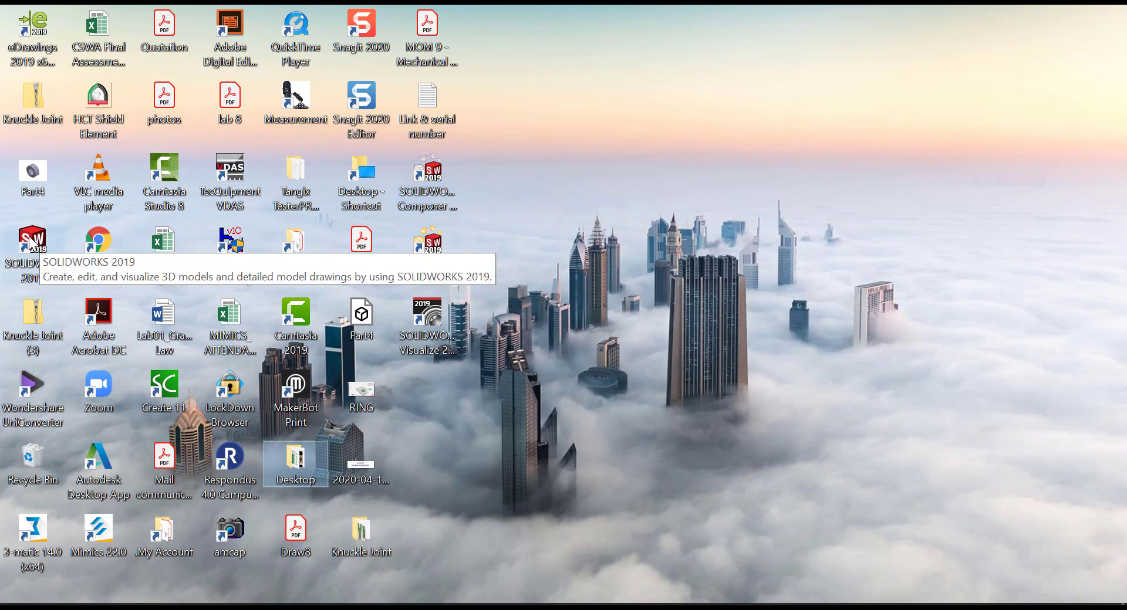
pyautogui.moveTo(29, 241); pyautogui.dragTo(433, 405)
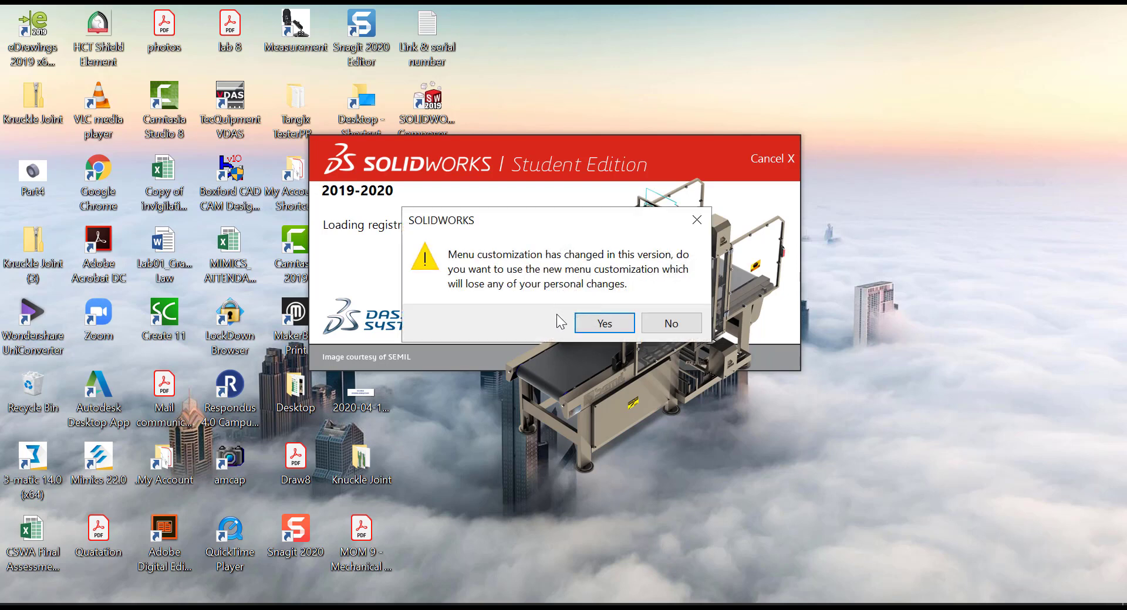
pyautogui.click(602, 327)
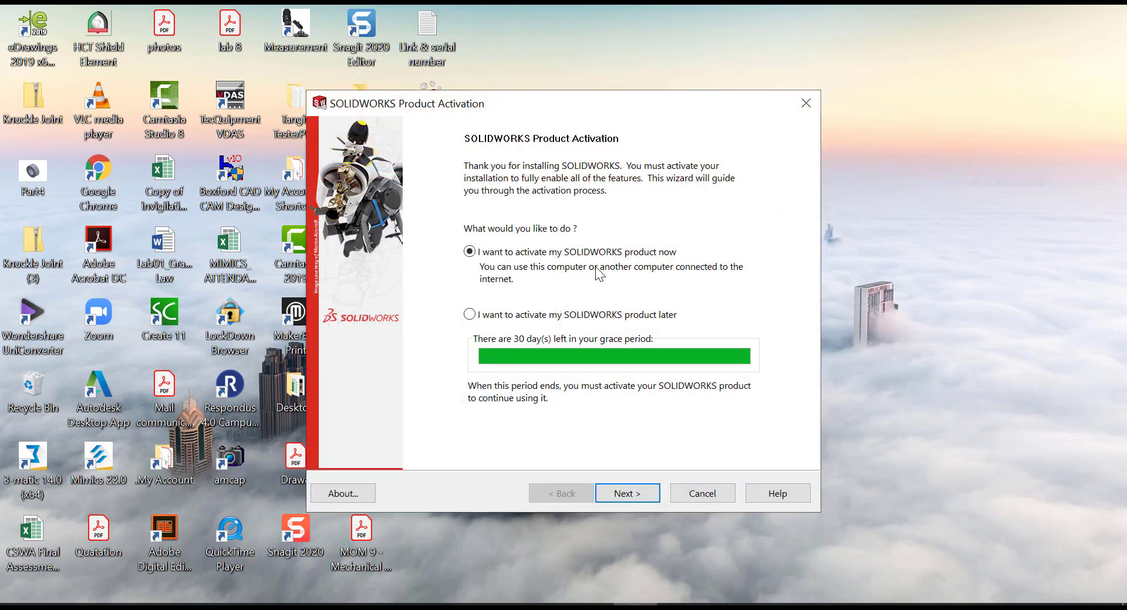
# - Activate all listed SOLIDWORKS products now, automatically over the Internet, and finish the activation wizard
pyautogui.click(642, 493)
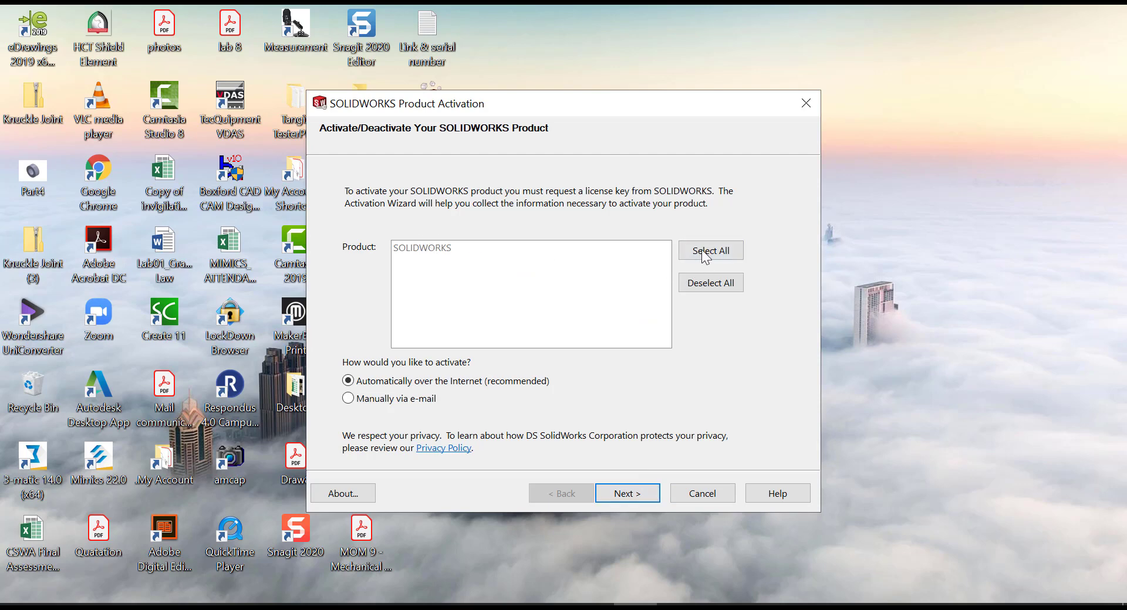
pyautogui.click(713, 251)
pyautogui.click(636, 491)
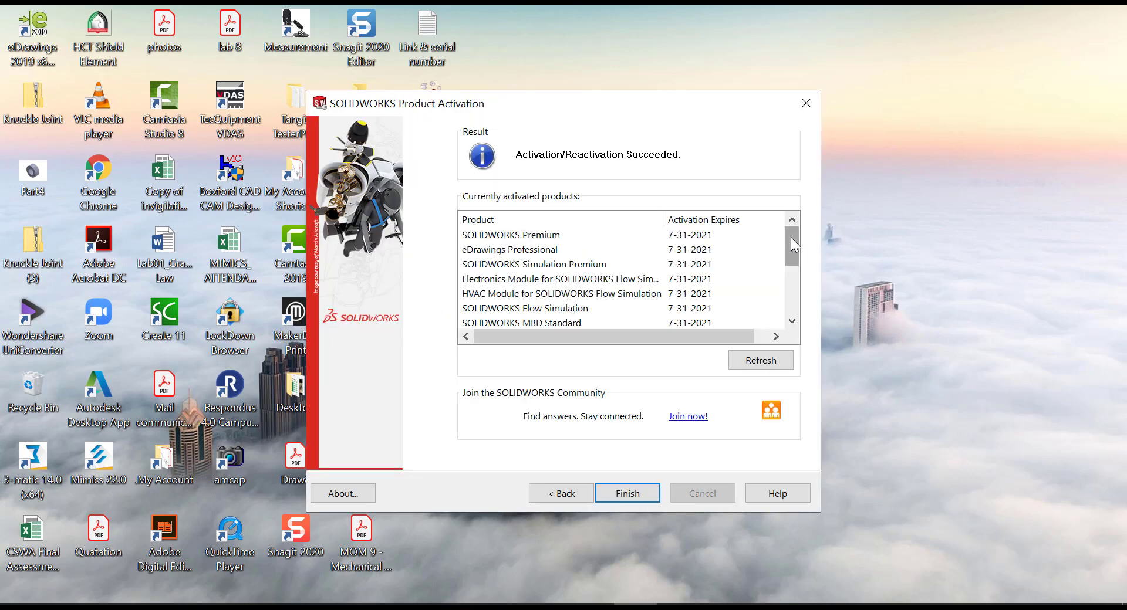
pyautogui.moveTo(791, 237)
pyautogui.mouseDown()
pyautogui.moveTo(780, 343)
pyautogui.moveTo(784, 229)
pyautogui.mouseUp()
pyautogui.click(634, 493)
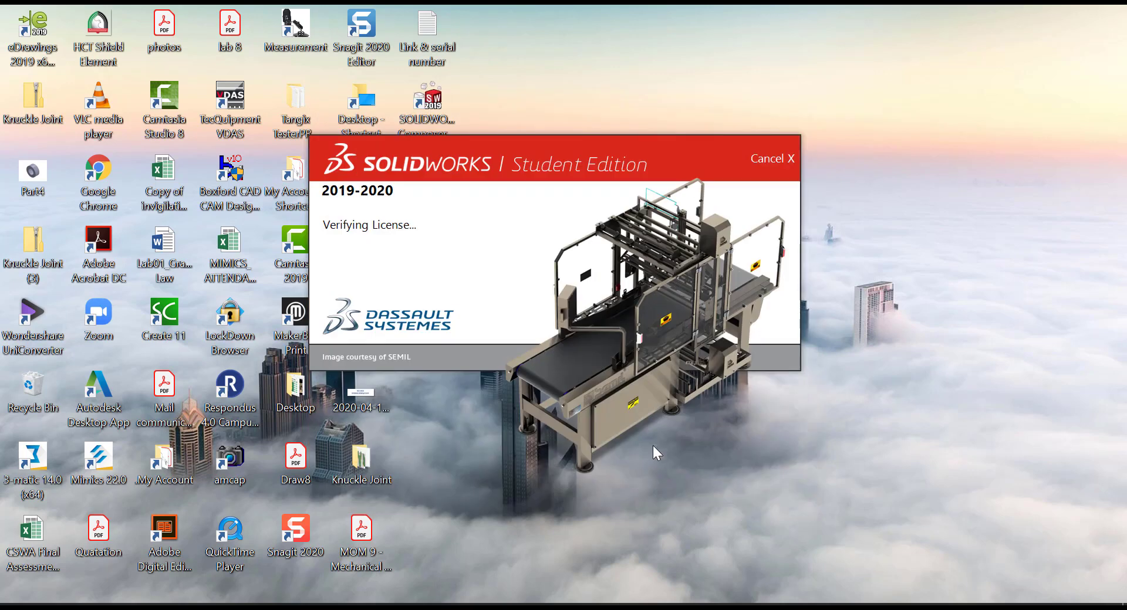